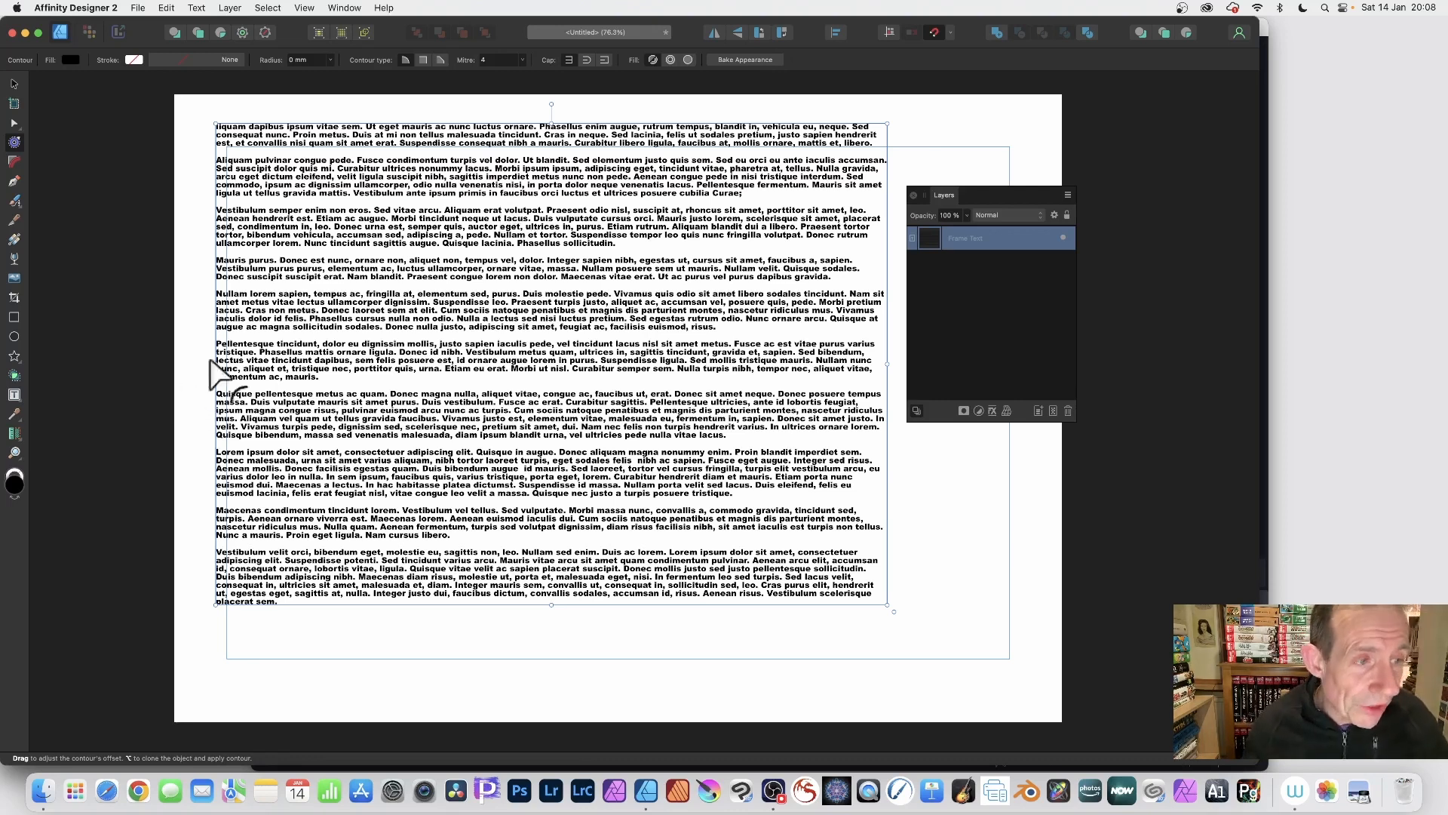
Crop the frame text to a smaller rectangle with the Vector Crop tool, trimming its upper part, shifting the crop and narrowing its left side.
{"action": "left_click", "coordinate": [15, 297]}
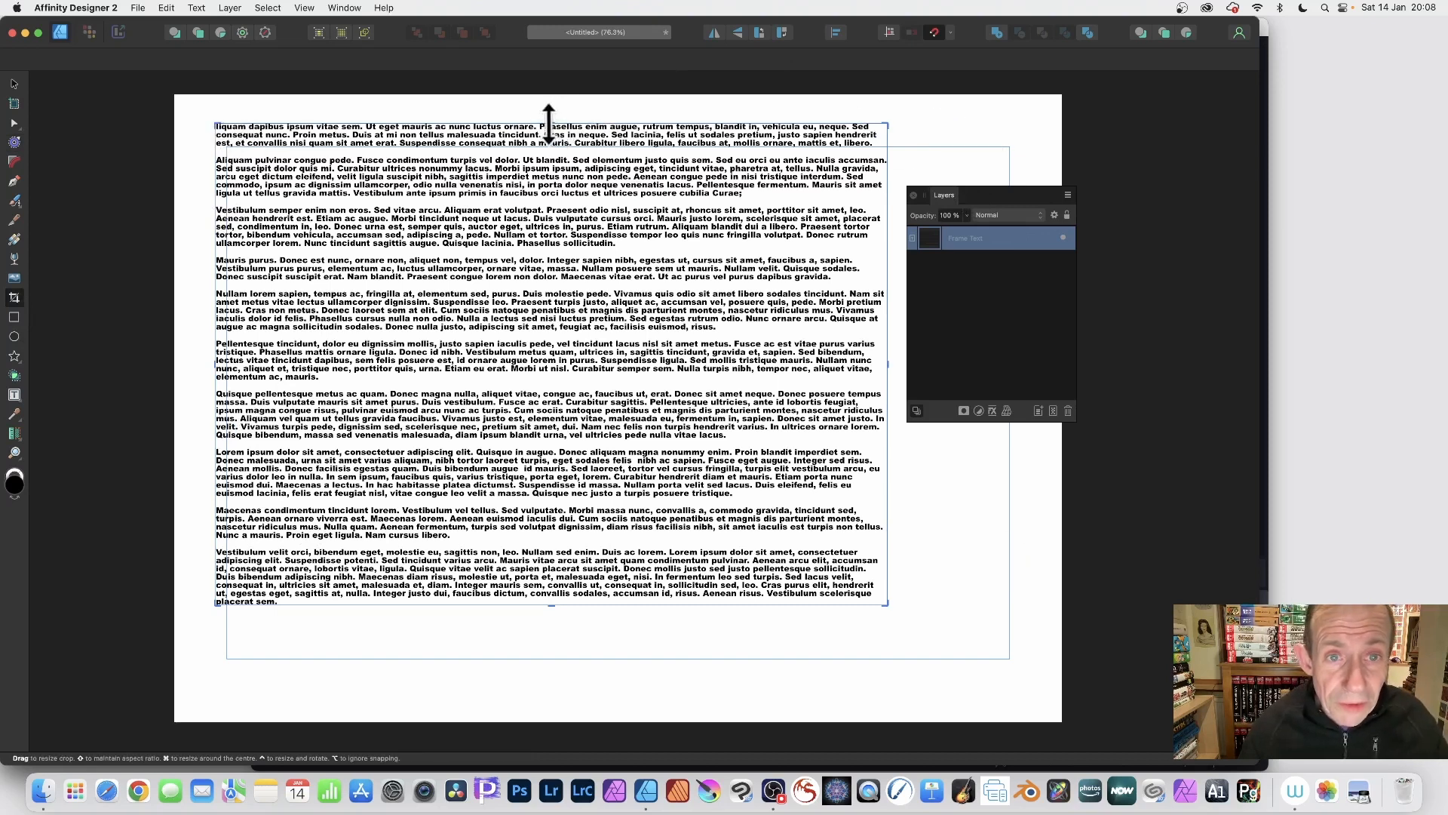
{"action": "left_click_drag", "start_coordinate": [551, 123], "coordinate": [531, 347]}
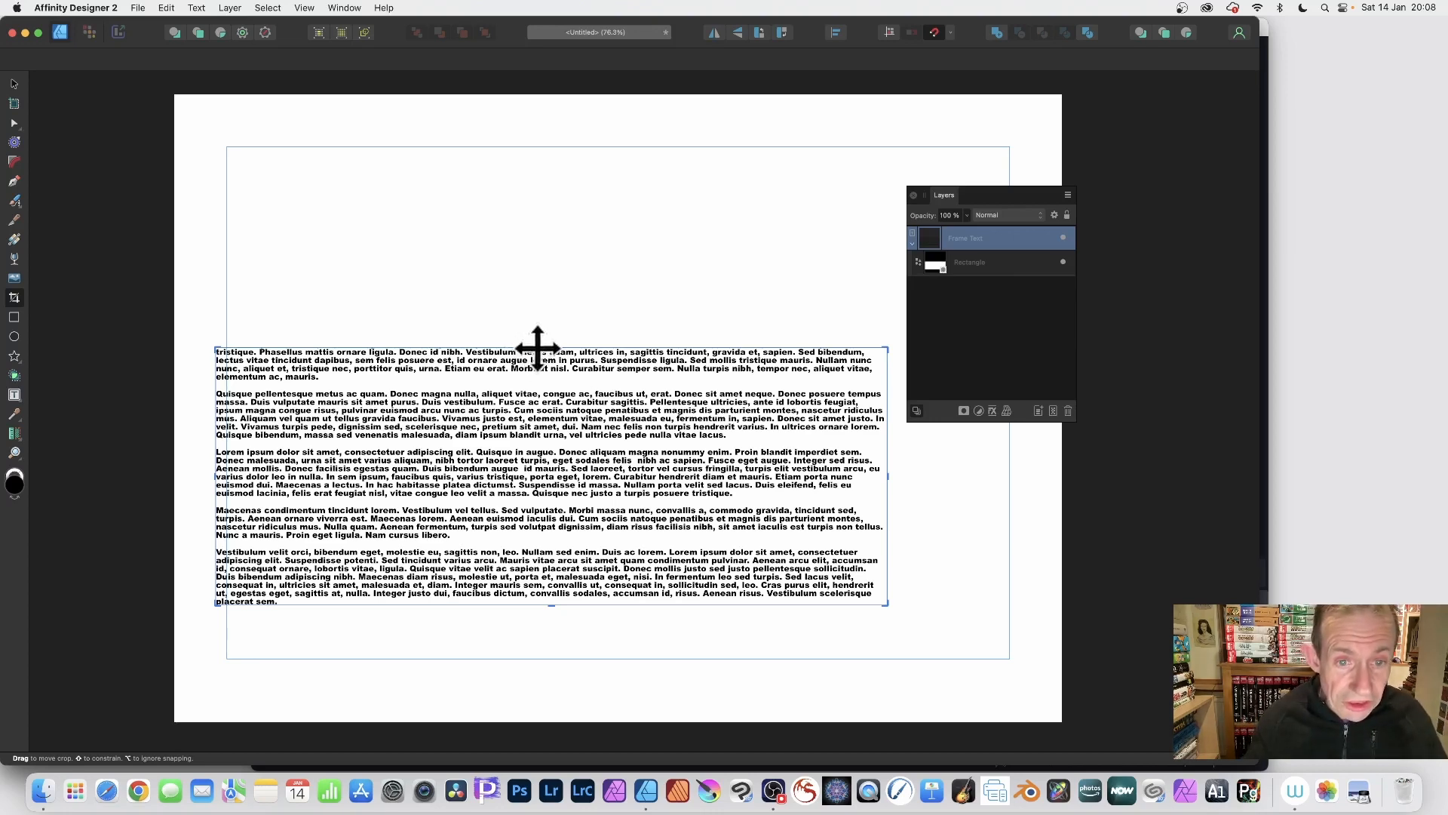
{"action": "left_click_drag", "start_coordinate": [537, 348], "coordinate": [506, 234]}
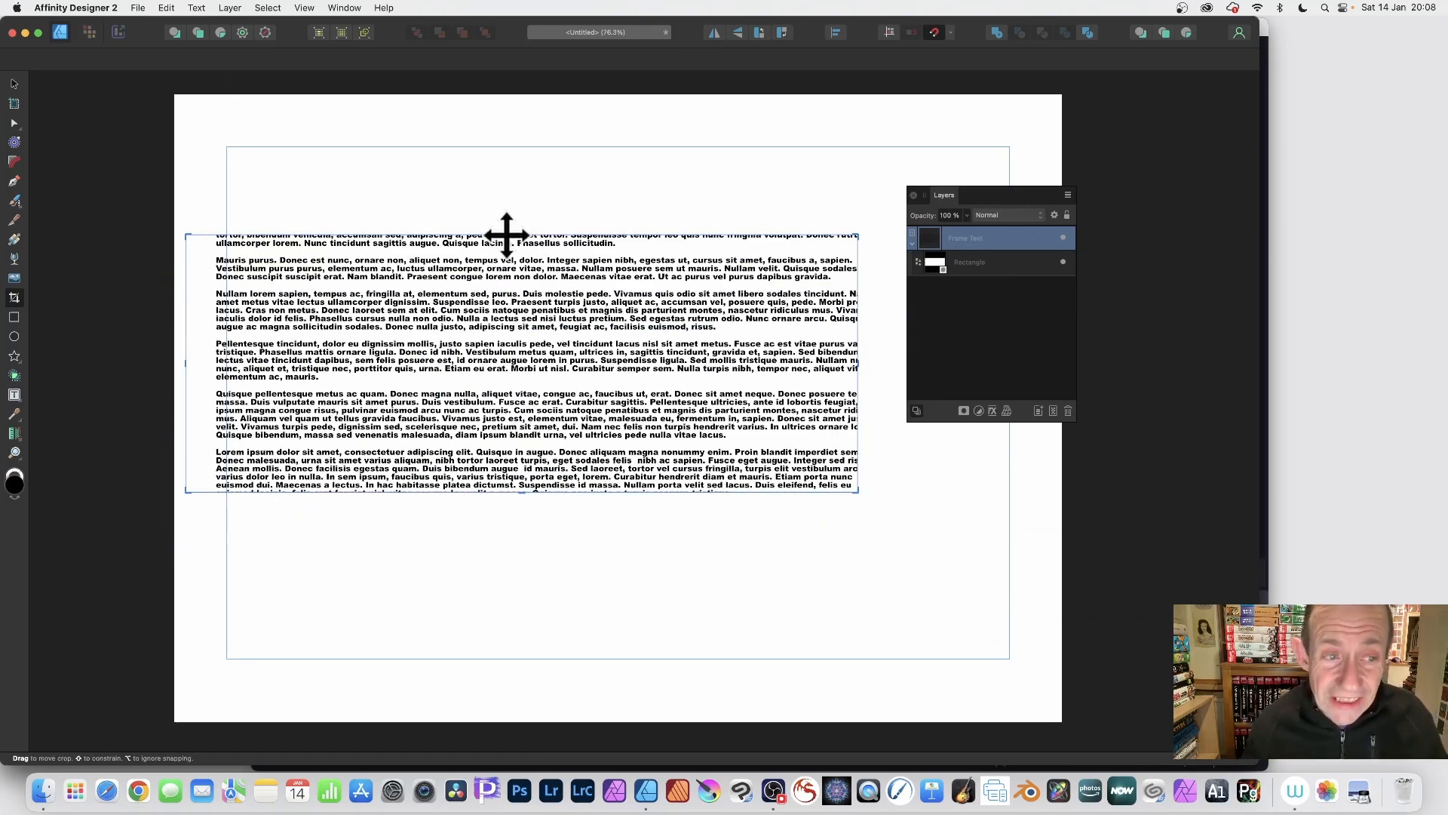
{"action": "left_click_drag", "start_coordinate": [187, 235], "coordinate": [326, 233]}
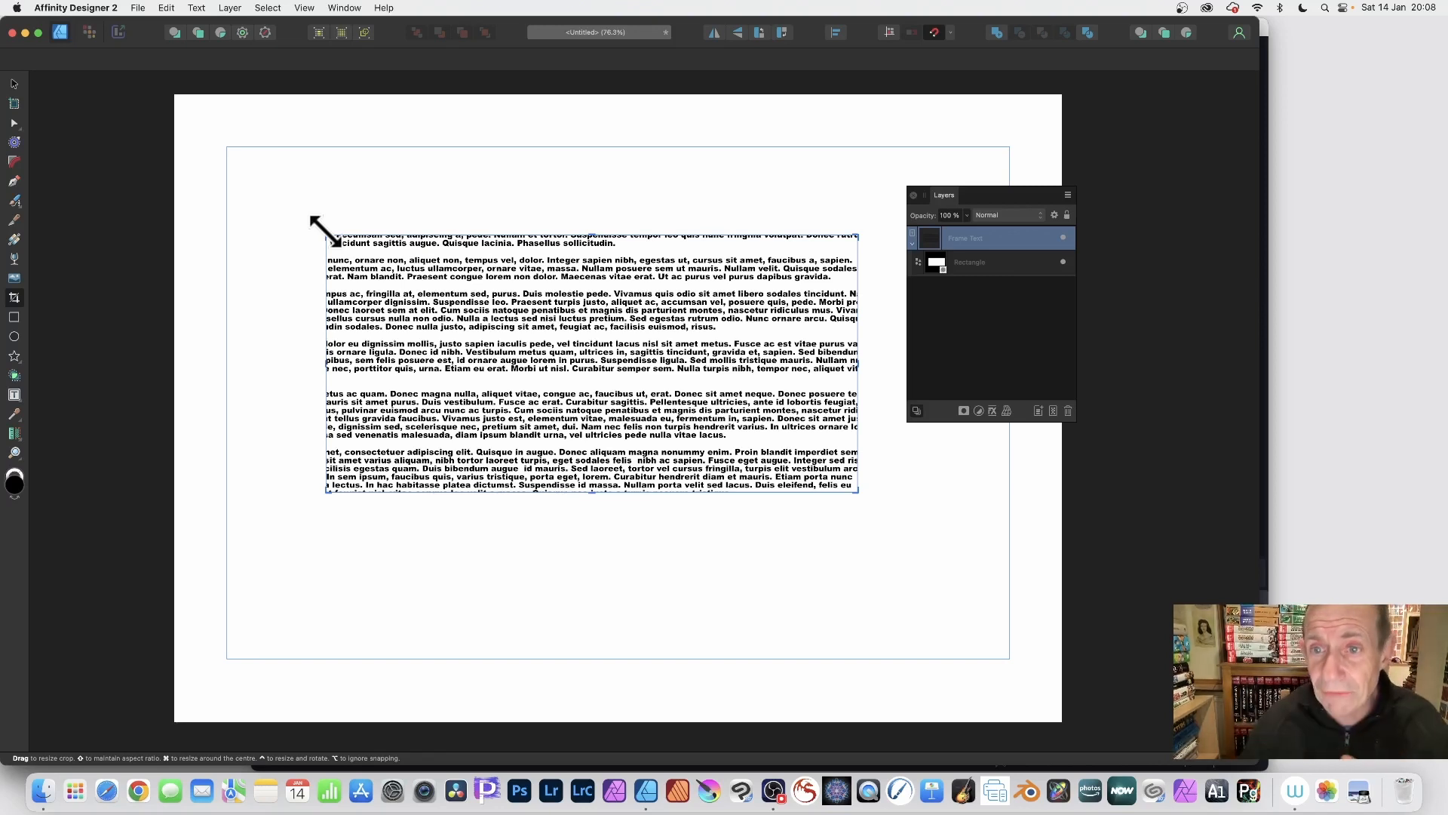
Rotate the crop rectangle clockwise by about 33 degrees and distort it into a slanted parallelogram.
{"action": "left_click", "coordinate": [969, 262]}
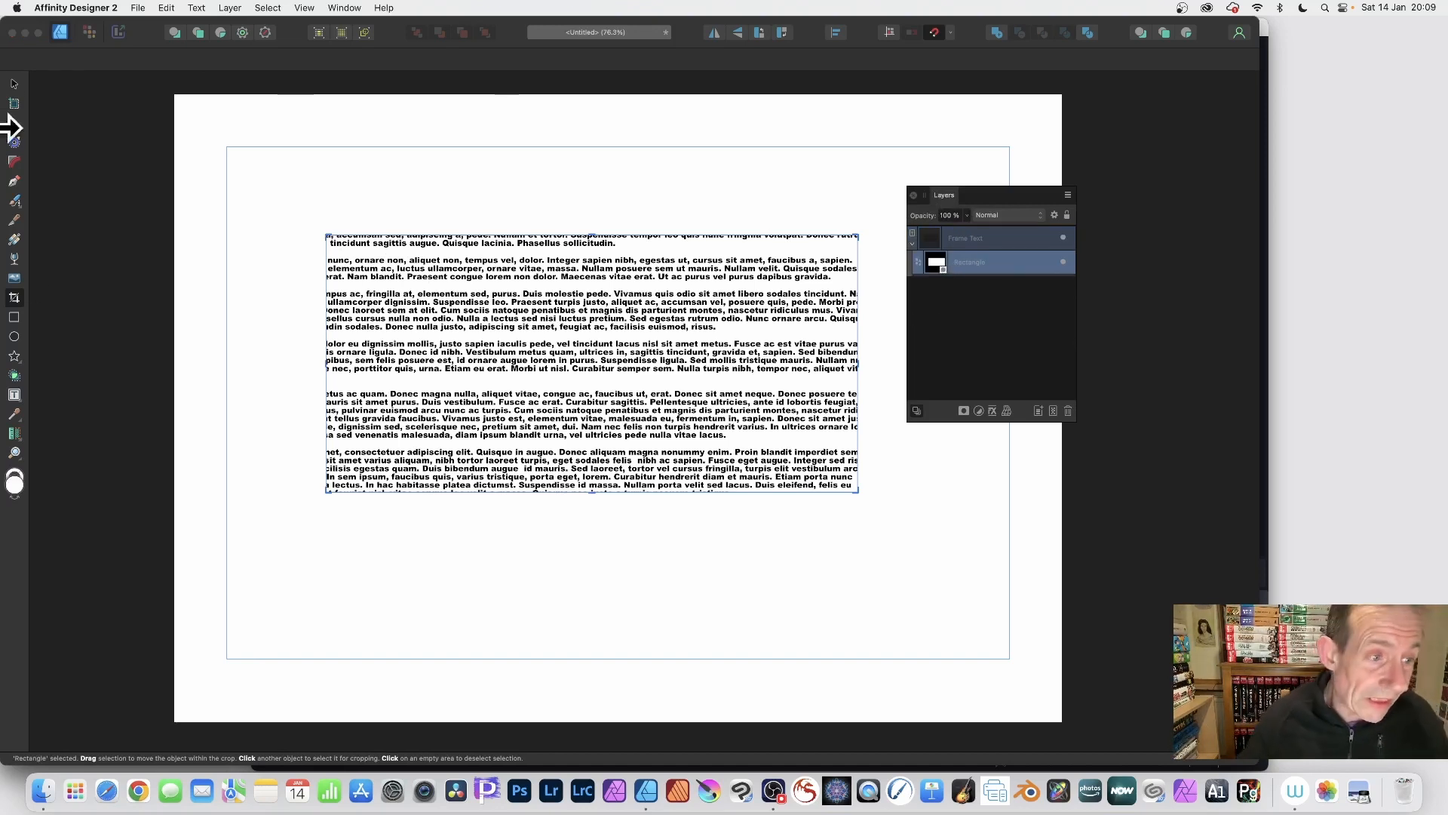
{"action": "left_click", "coordinate": [14, 317]}
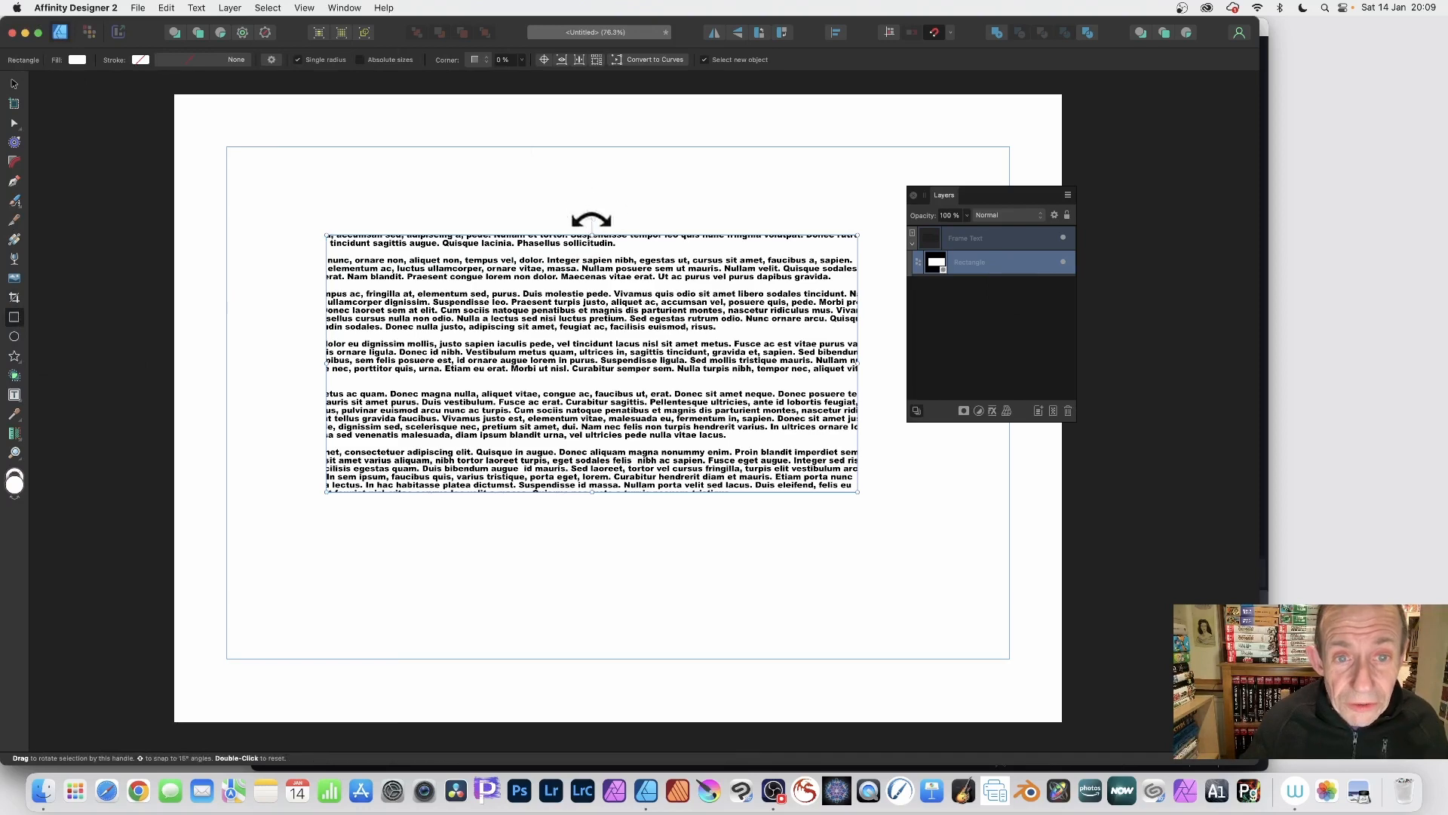
{"action": "left_click_drag", "start_coordinate": [592, 216], "coordinate": [682, 224]}
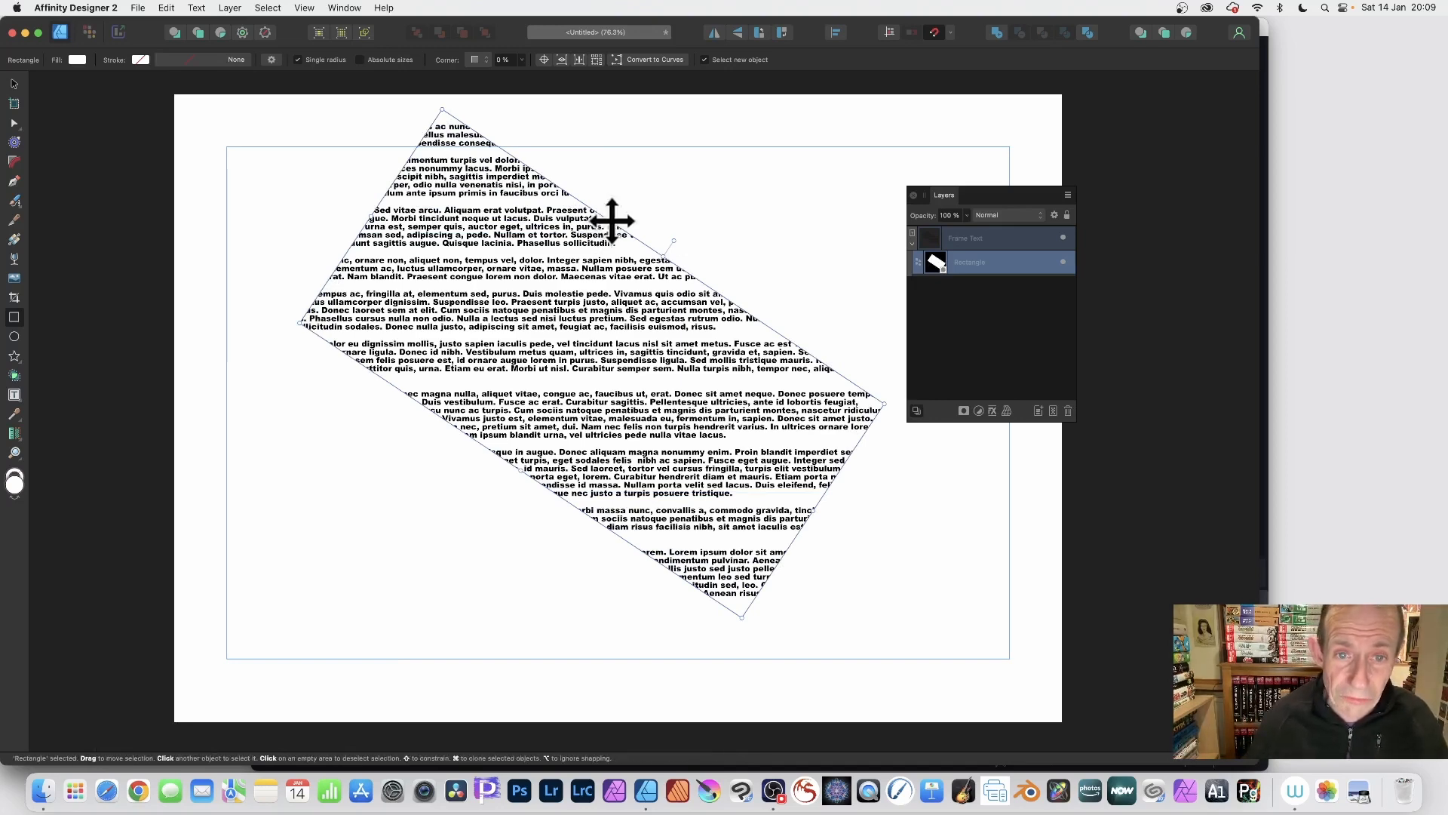
{"action": "left_click_drag", "start_coordinate": [608, 220], "coordinate": [509, 202]}
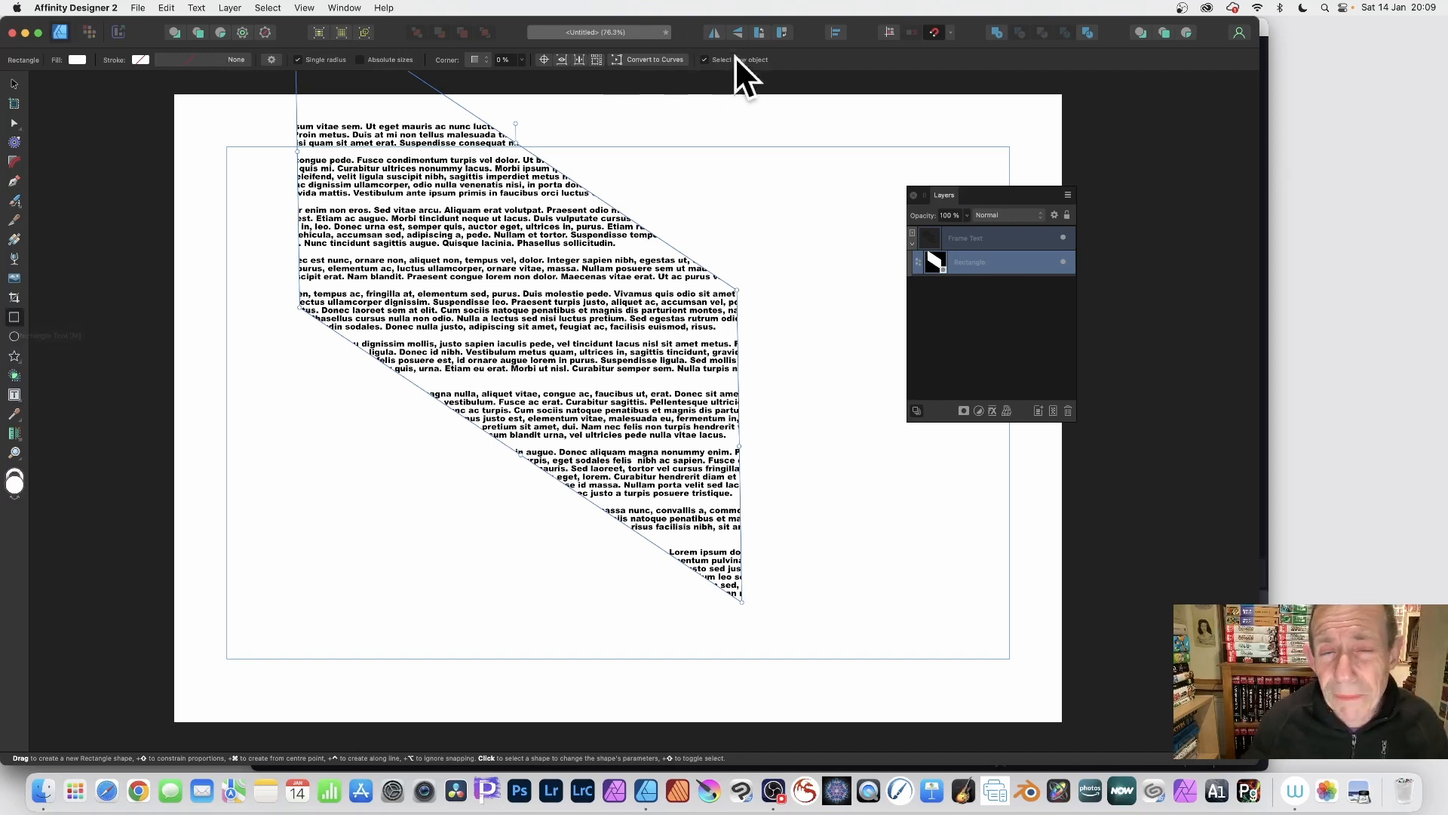
Convert the crop rectangle to curves, bend its upper edge inward and pull its left corner node outward.
{"action": "left_click", "coordinate": [672, 58]}
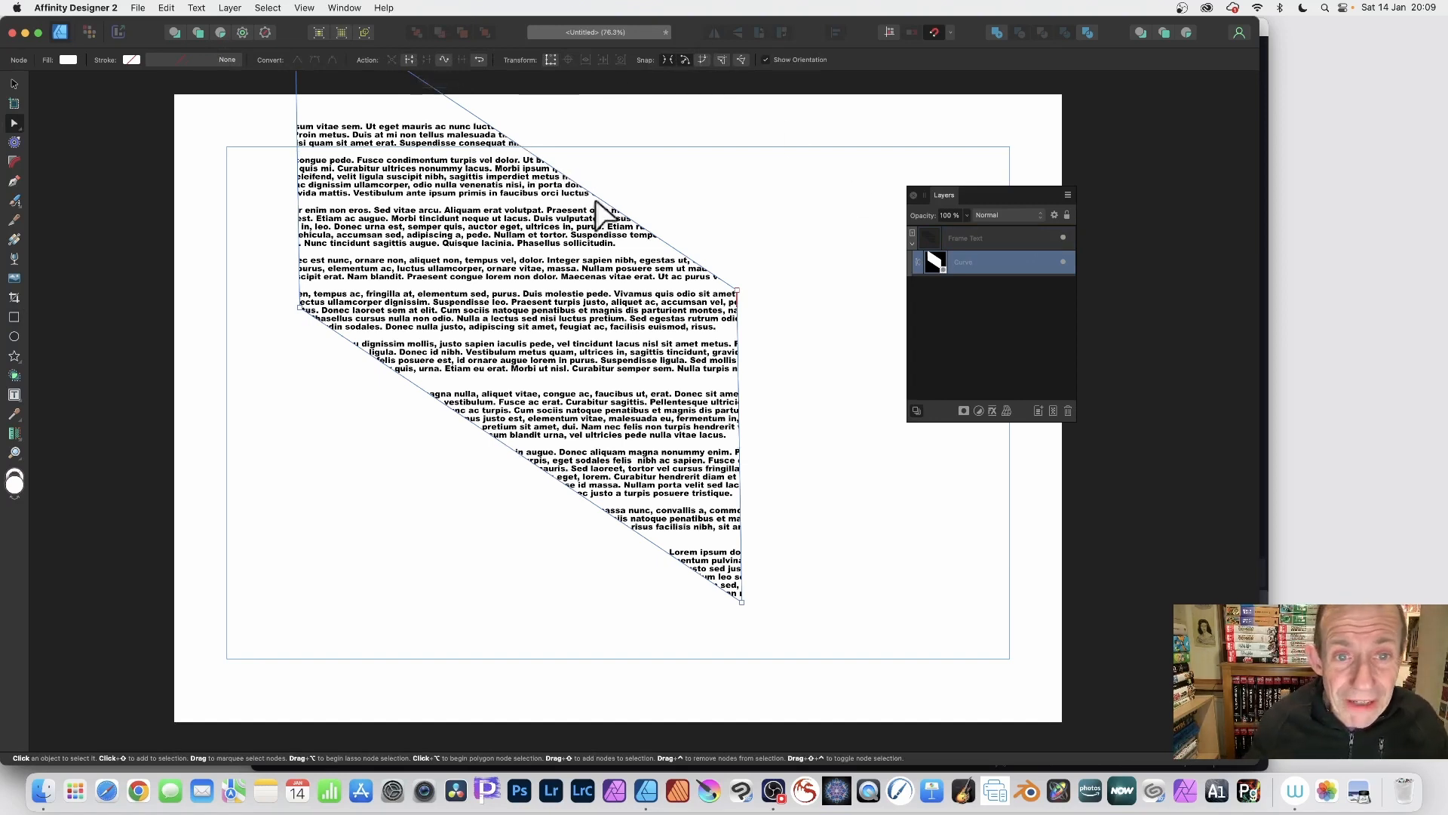
{"action": "scroll", "coordinate": [717, 273], "scroll_direction": "left", "scroll_amount": 1}
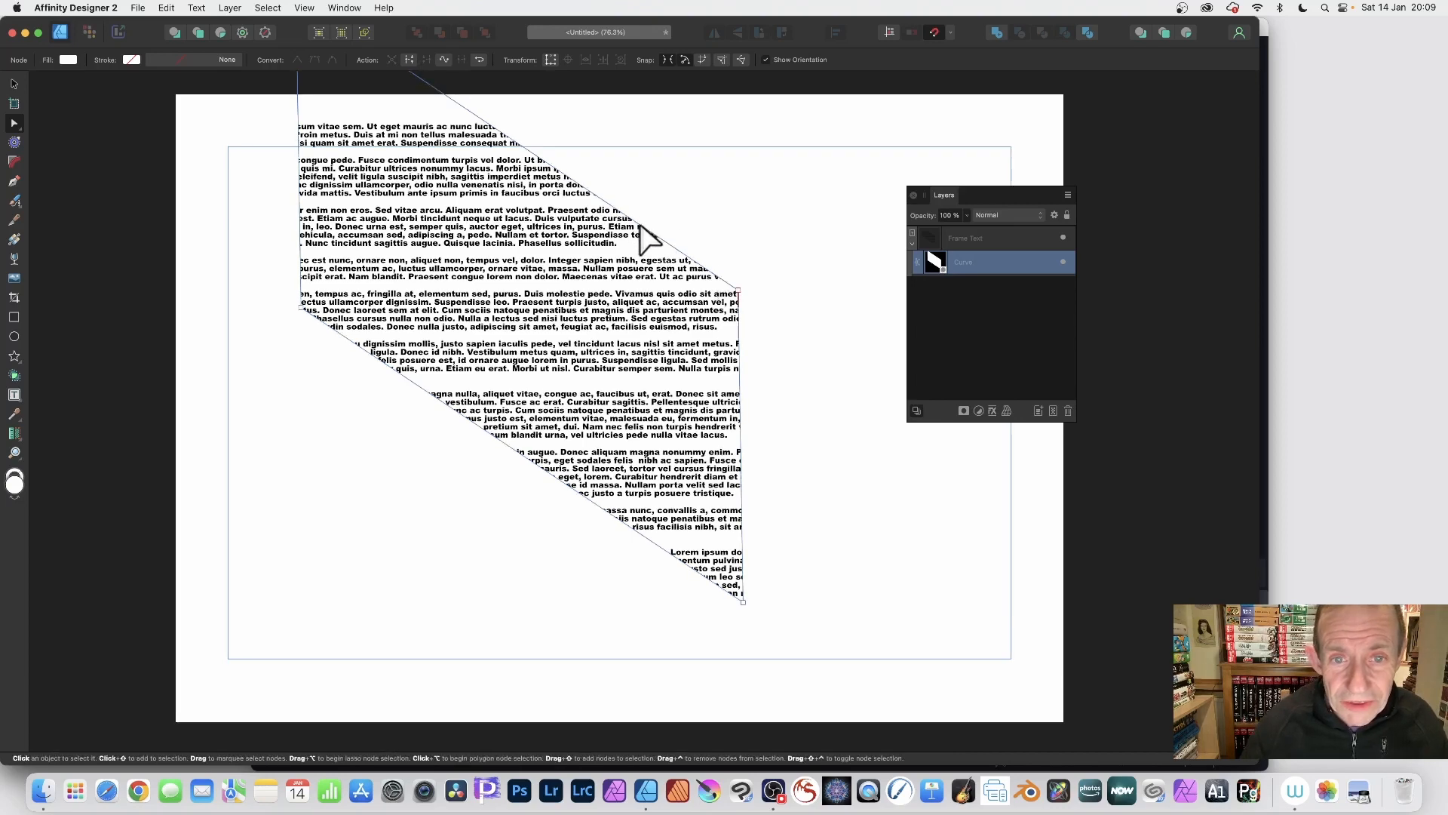
{"action": "left_click_drag", "start_coordinate": [643, 225], "coordinate": [570, 305]}
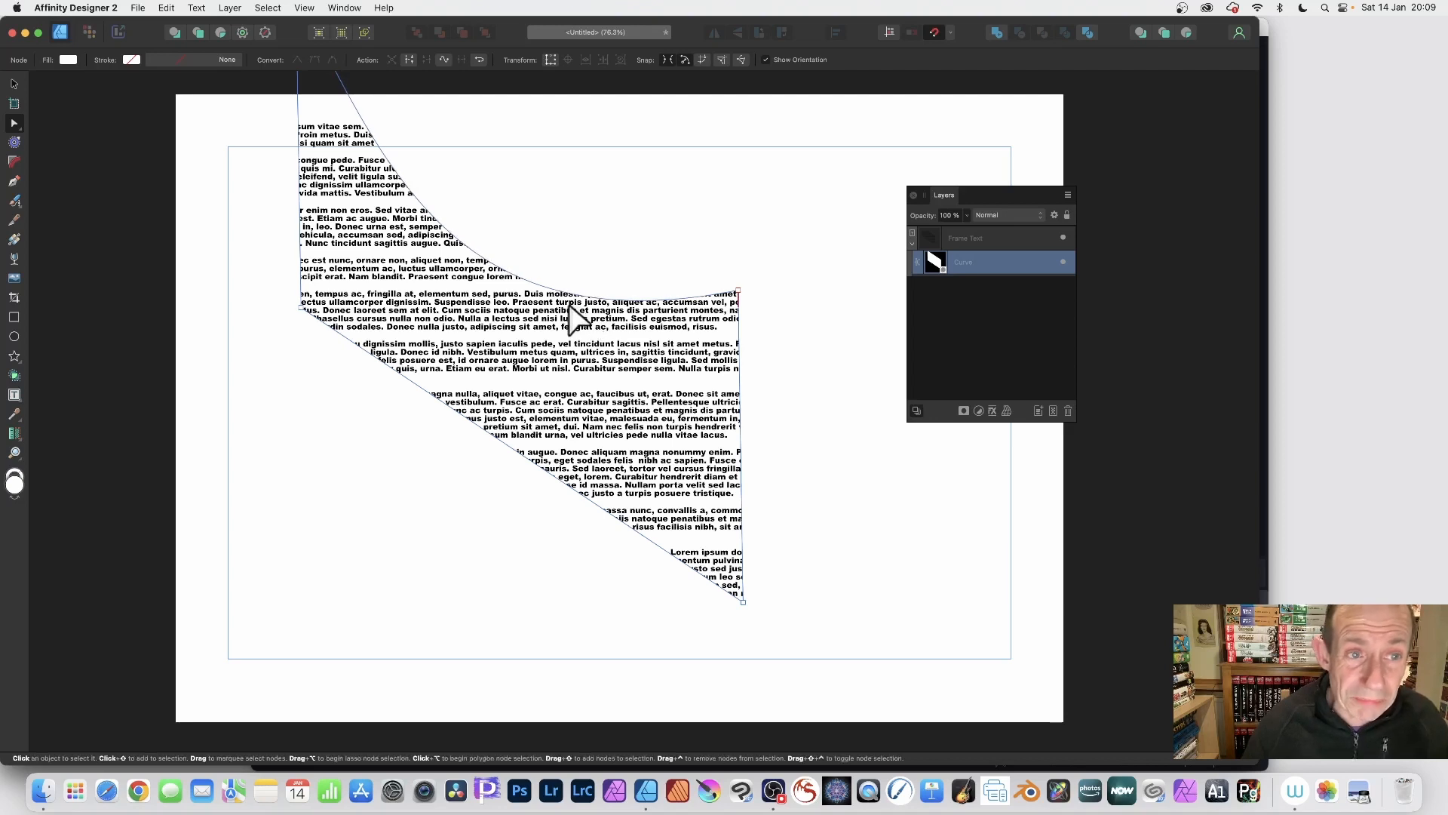
{"action": "left_click_drag", "start_coordinate": [254, 264], "coordinate": [384, 374]}
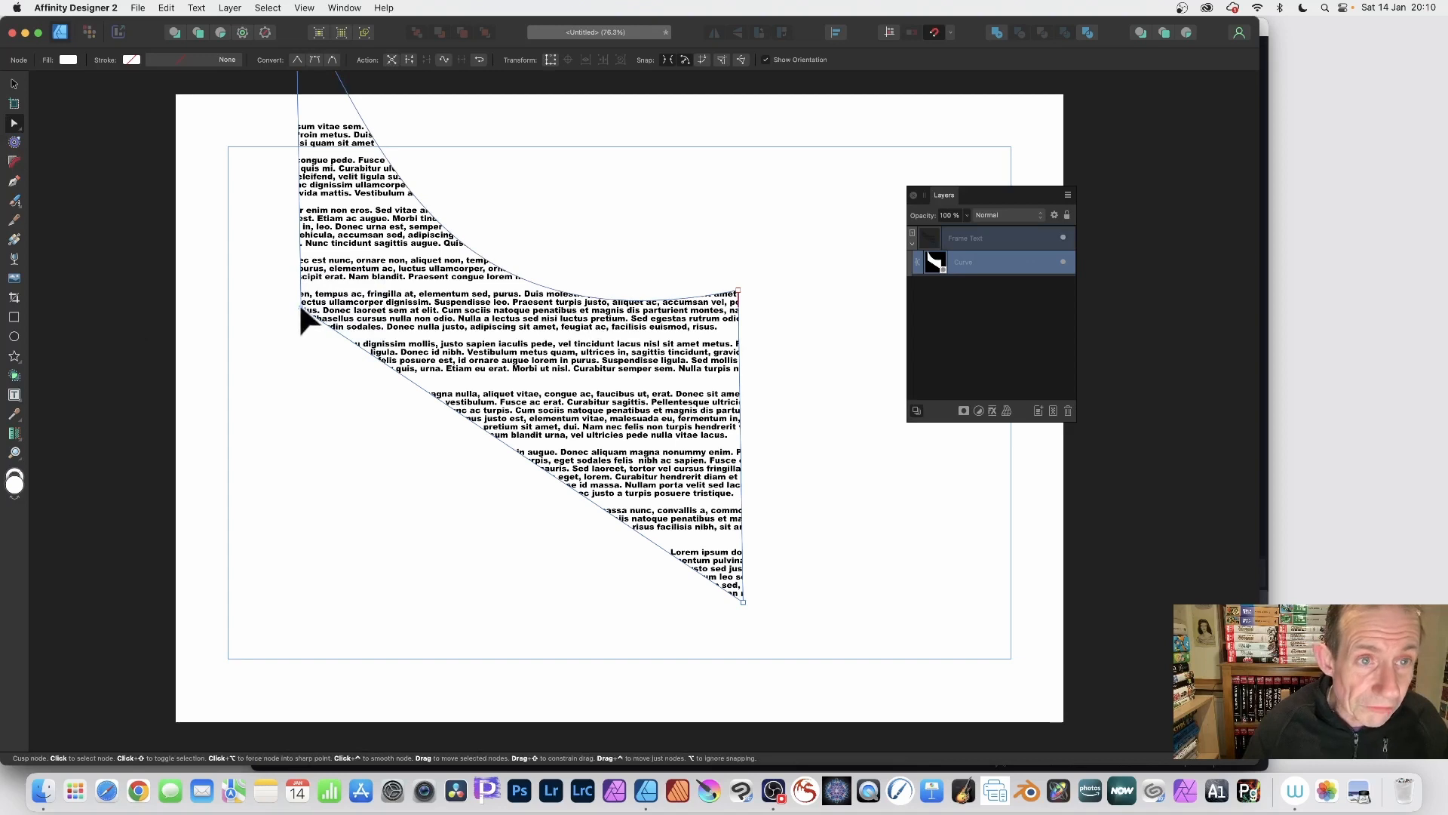
{"action": "left_click_drag", "start_coordinate": [299, 301], "coordinate": [258, 325]}
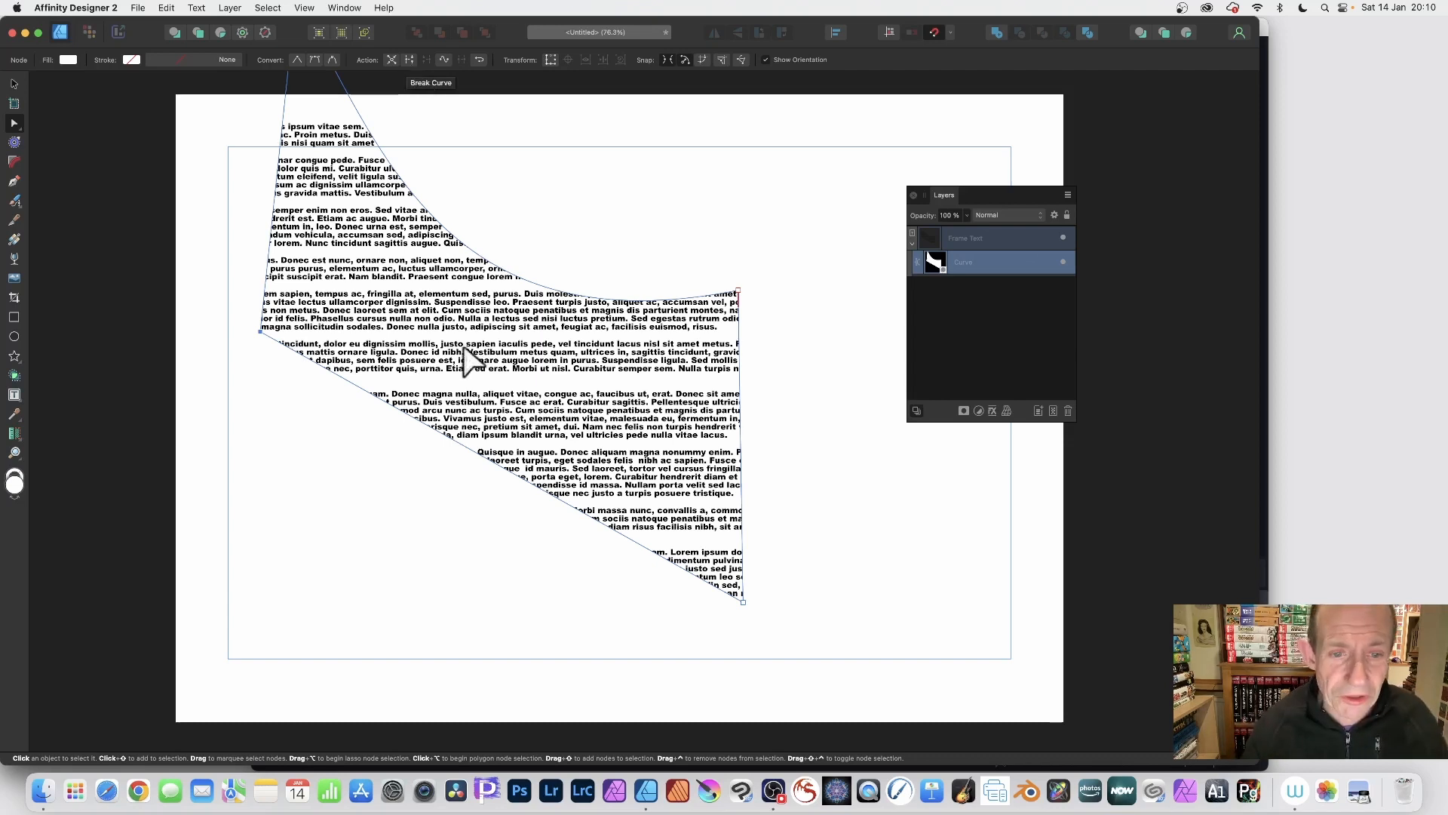
Reshape the crop curve by bulging its lower edge outward, adding a dip and peak to the upper edge, and pulling the right edge inward.
{"action": "mouse_move", "coordinate": [501, 475]}
{"action": "left_mouse_down"}
{"action": "mouse_move", "coordinate": [508, 489]}
{"action": "mouse_move", "coordinate": [457, 553]}
{"action": "mouse_move", "coordinate": [505, 479]}
{"action": "left_mouse_up"}
{"action": "left_click", "coordinate": [543, 285]}
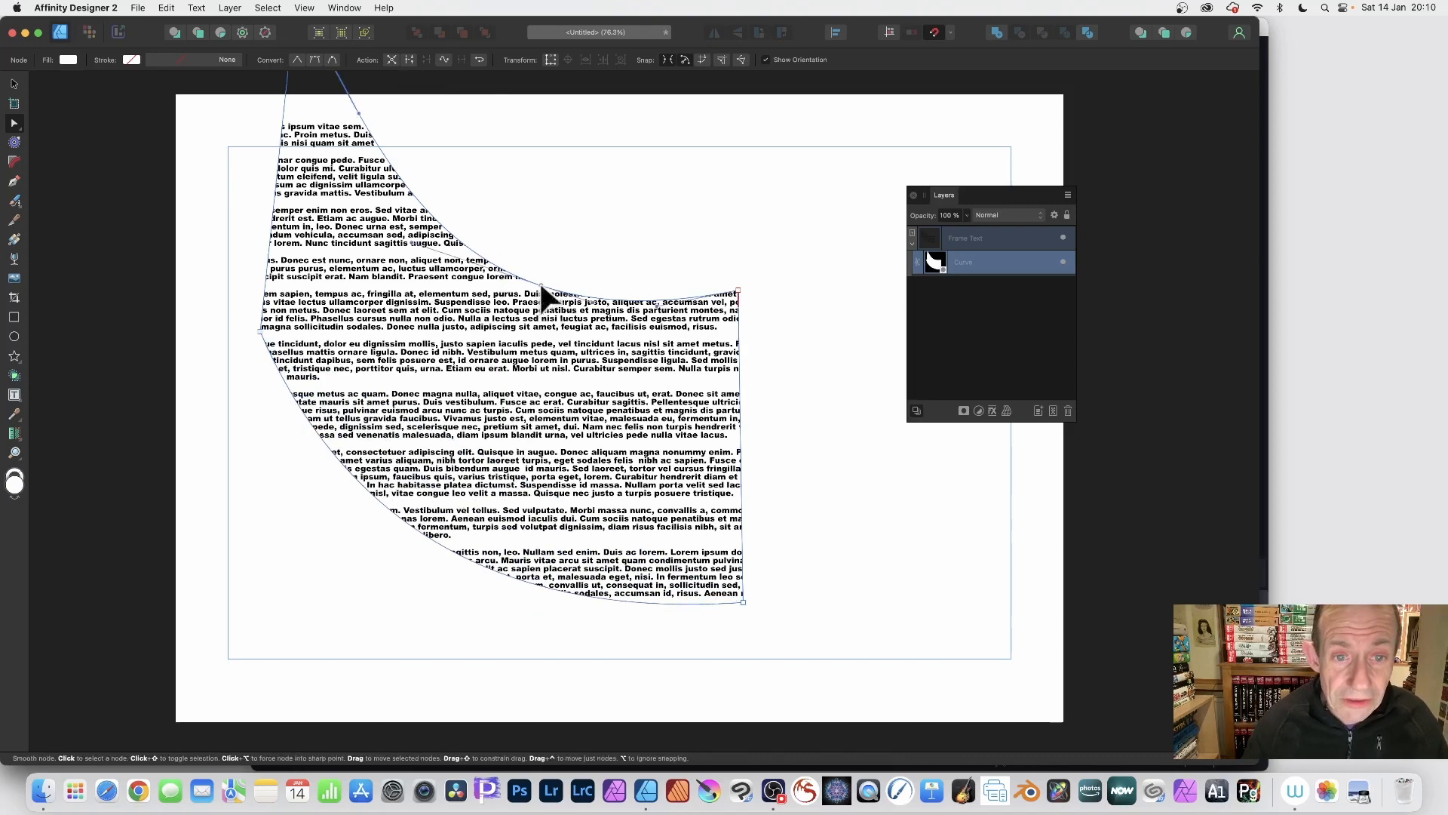
{"action": "mouse_move", "coordinate": [544, 287]}
{"action": "left_mouse_down"}
{"action": "mouse_move", "coordinate": [622, 176]}
{"action": "mouse_move", "coordinate": [664, 155]}
{"action": "mouse_move", "coordinate": [594, 156]}
{"action": "mouse_move", "coordinate": [592, 143]}
{"action": "mouse_move", "coordinate": [522, 272]}
{"action": "left_mouse_up"}
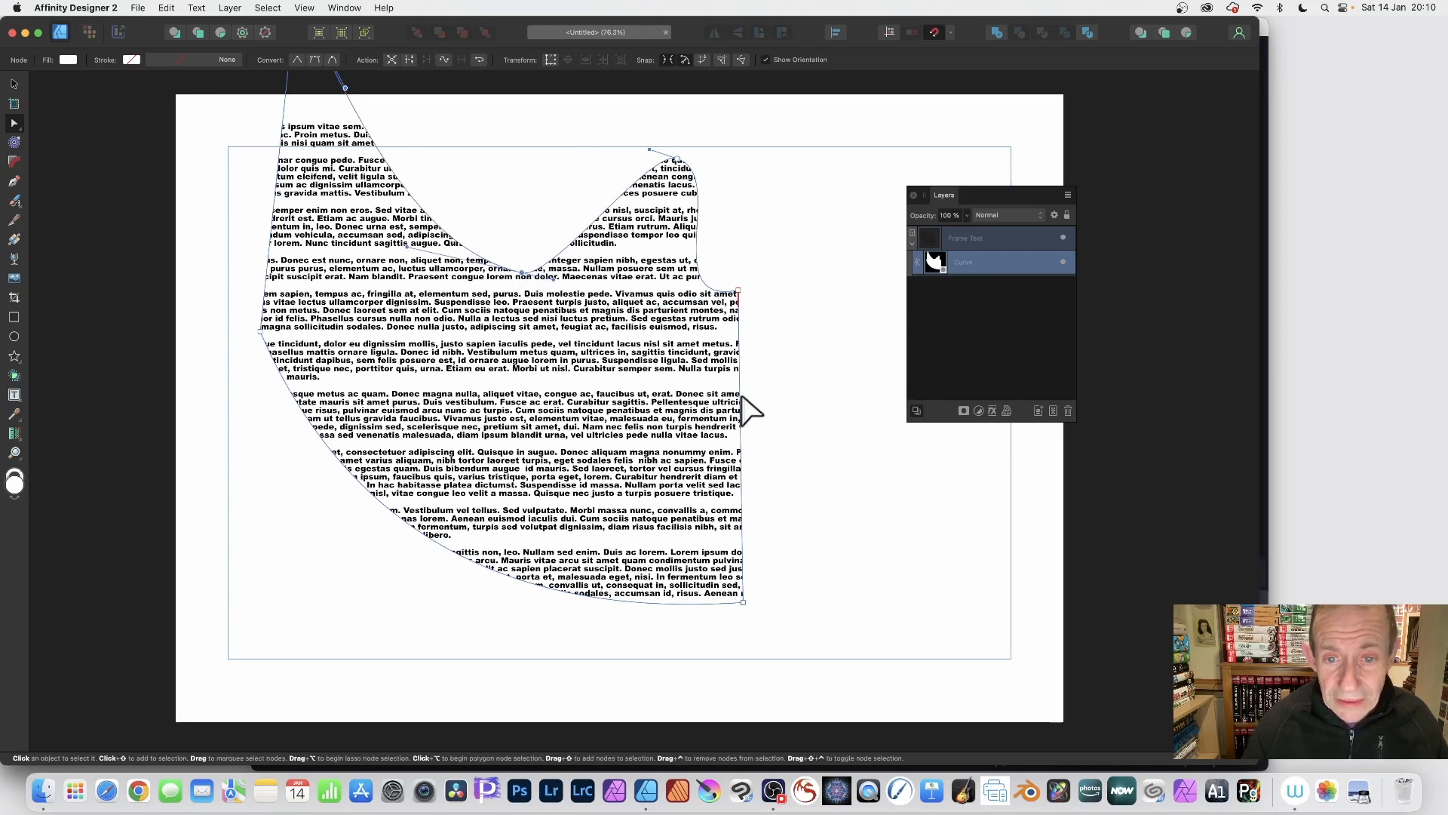
{"action": "left_click_drag", "start_coordinate": [736, 391], "coordinate": [594, 390]}
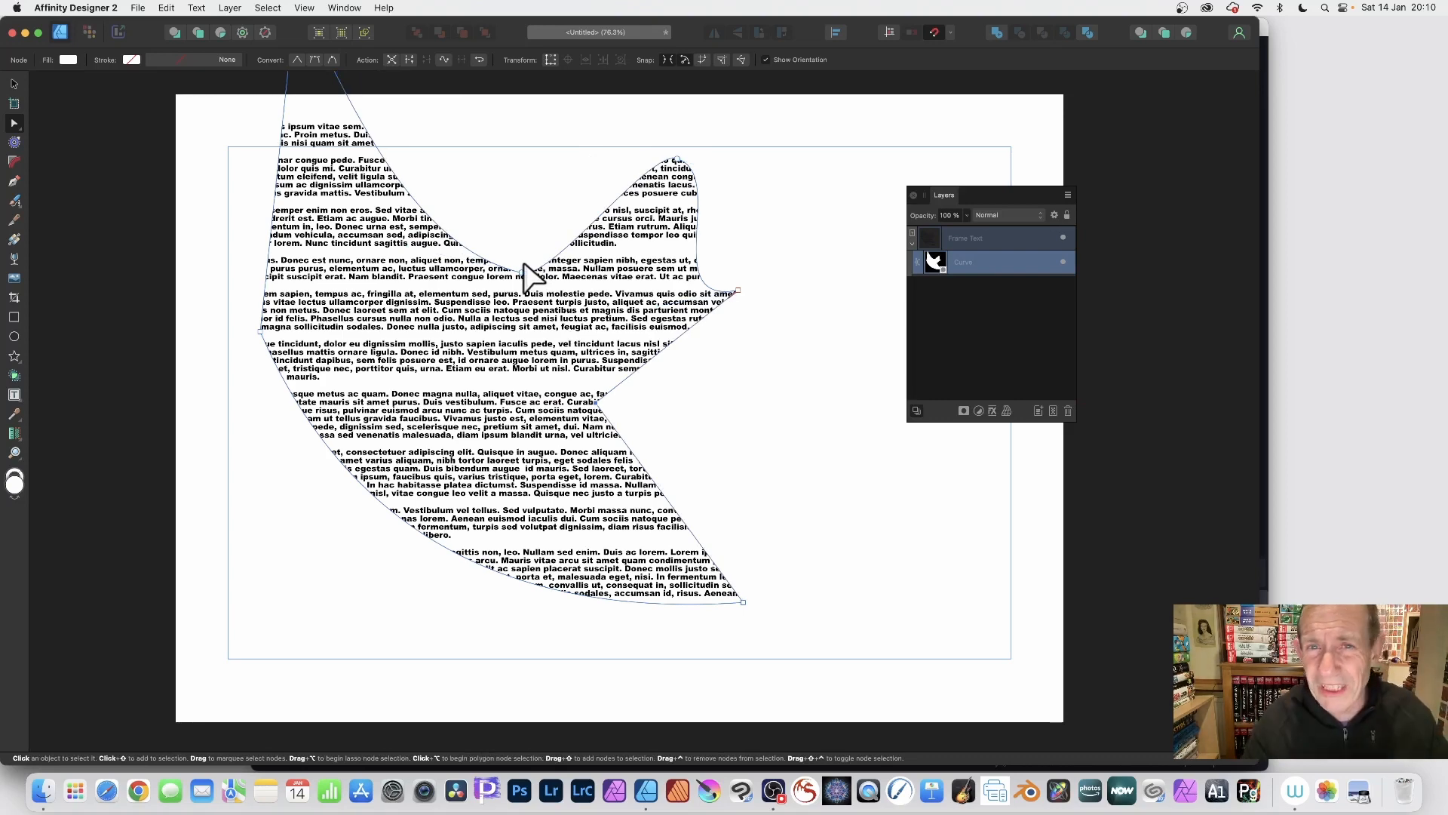
{"action": "scroll", "coordinate": [528, 275], "scroll_direction": "down", "scroll_amount": 2}
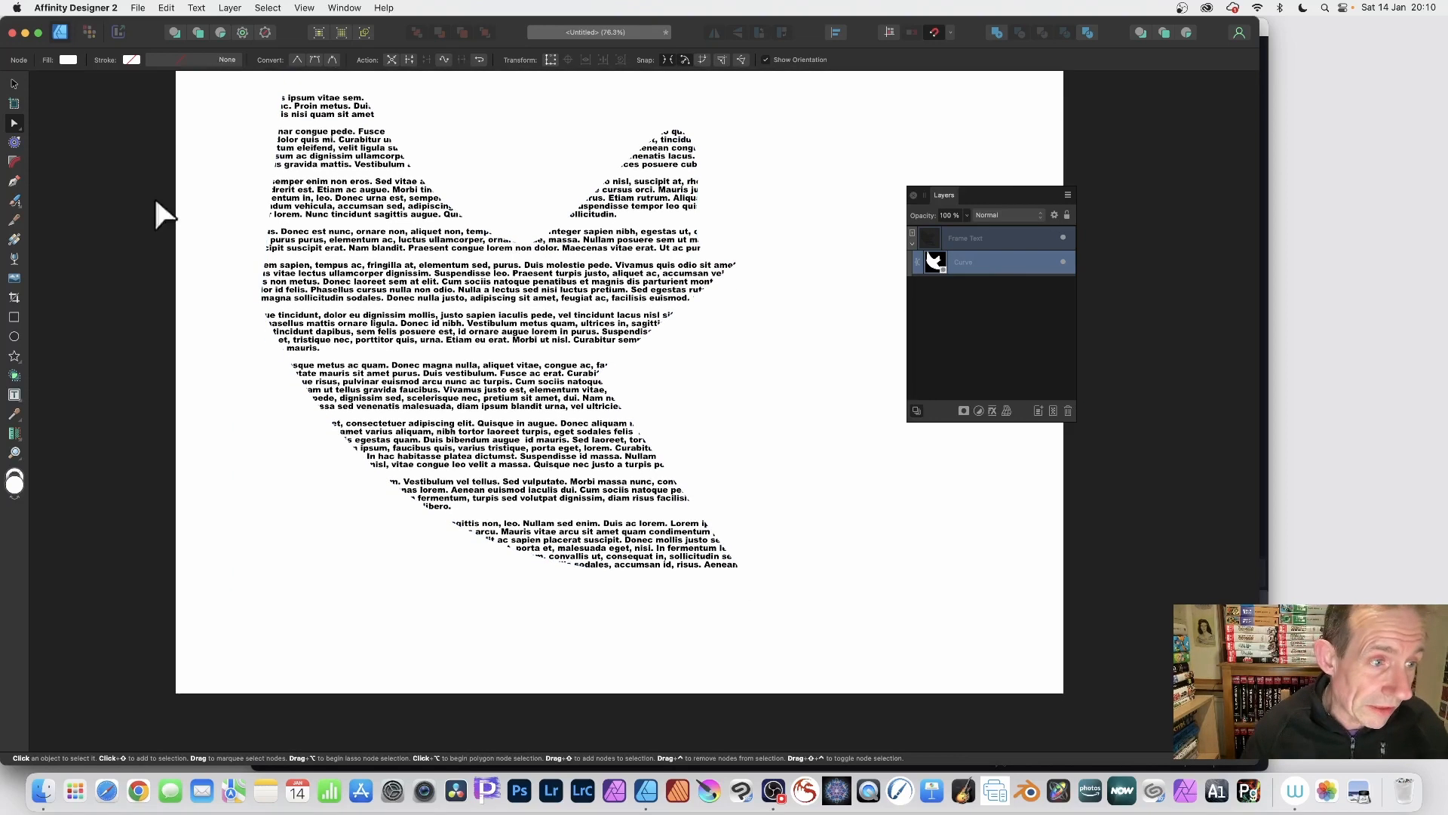
Resize the crop curve over the text with the Vector Crop tool, making it slightly narrower.
{"action": "left_click", "coordinate": [15, 297]}
{"action": "scroll", "coordinate": [422, 270], "scroll_direction": "up", "scroll_amount": 2}
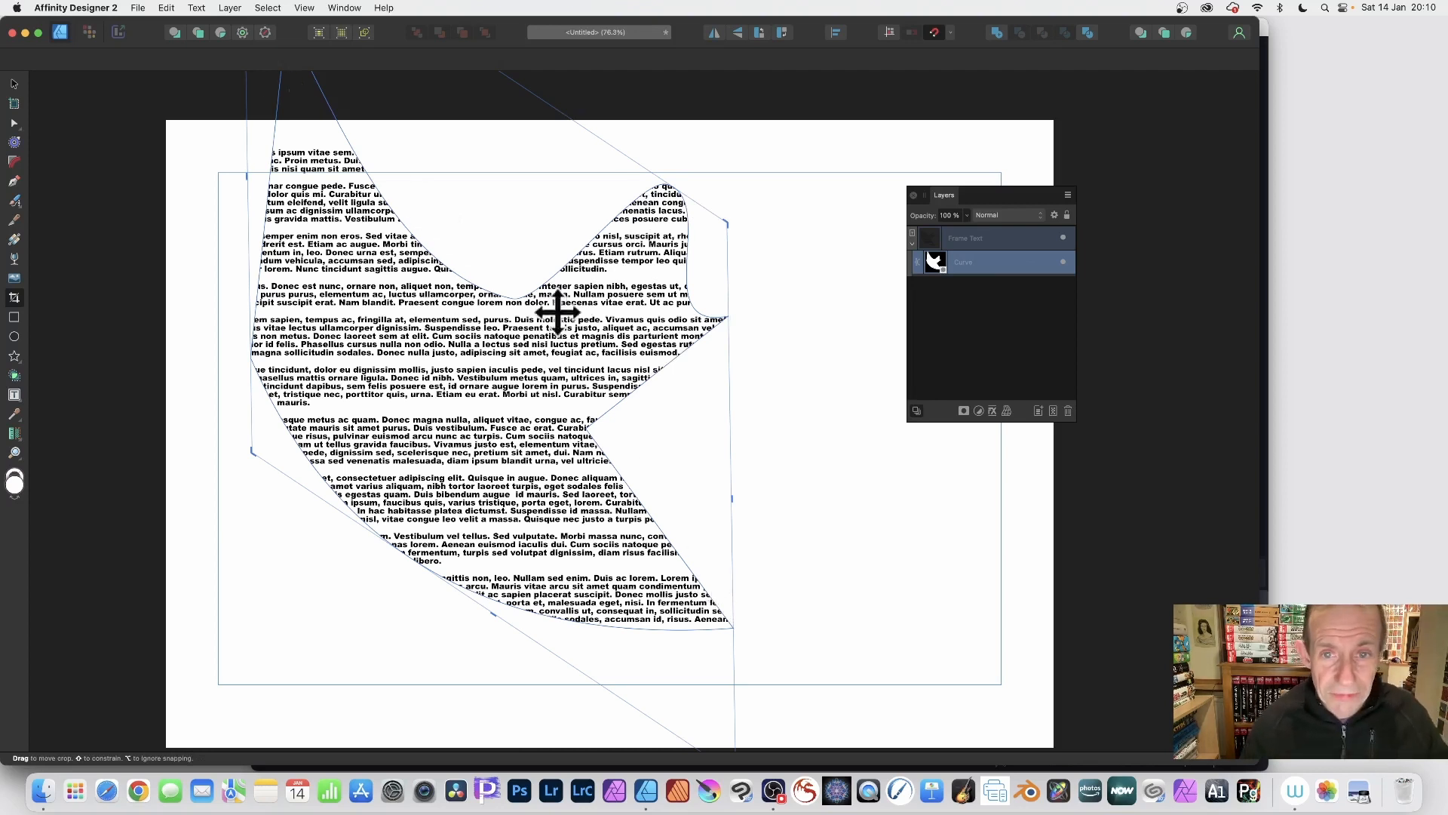
{"action": "left_click_drag", "start_coordinate": [731, 219], "coordinate": [773, 206]}
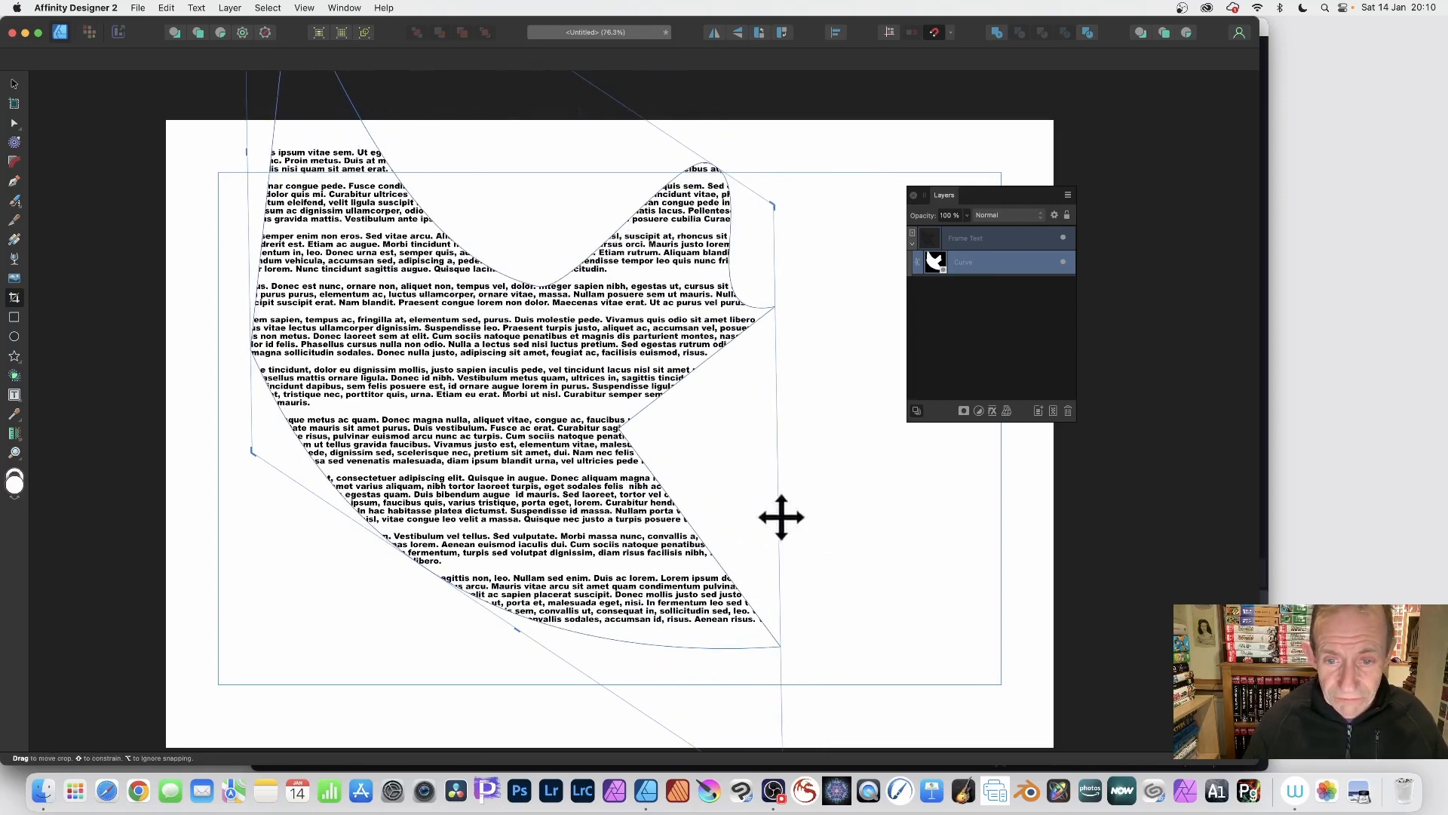
{"action": "left_click_drag", "start_coordinate": [780, 507], "coordinate": [714, 507]}
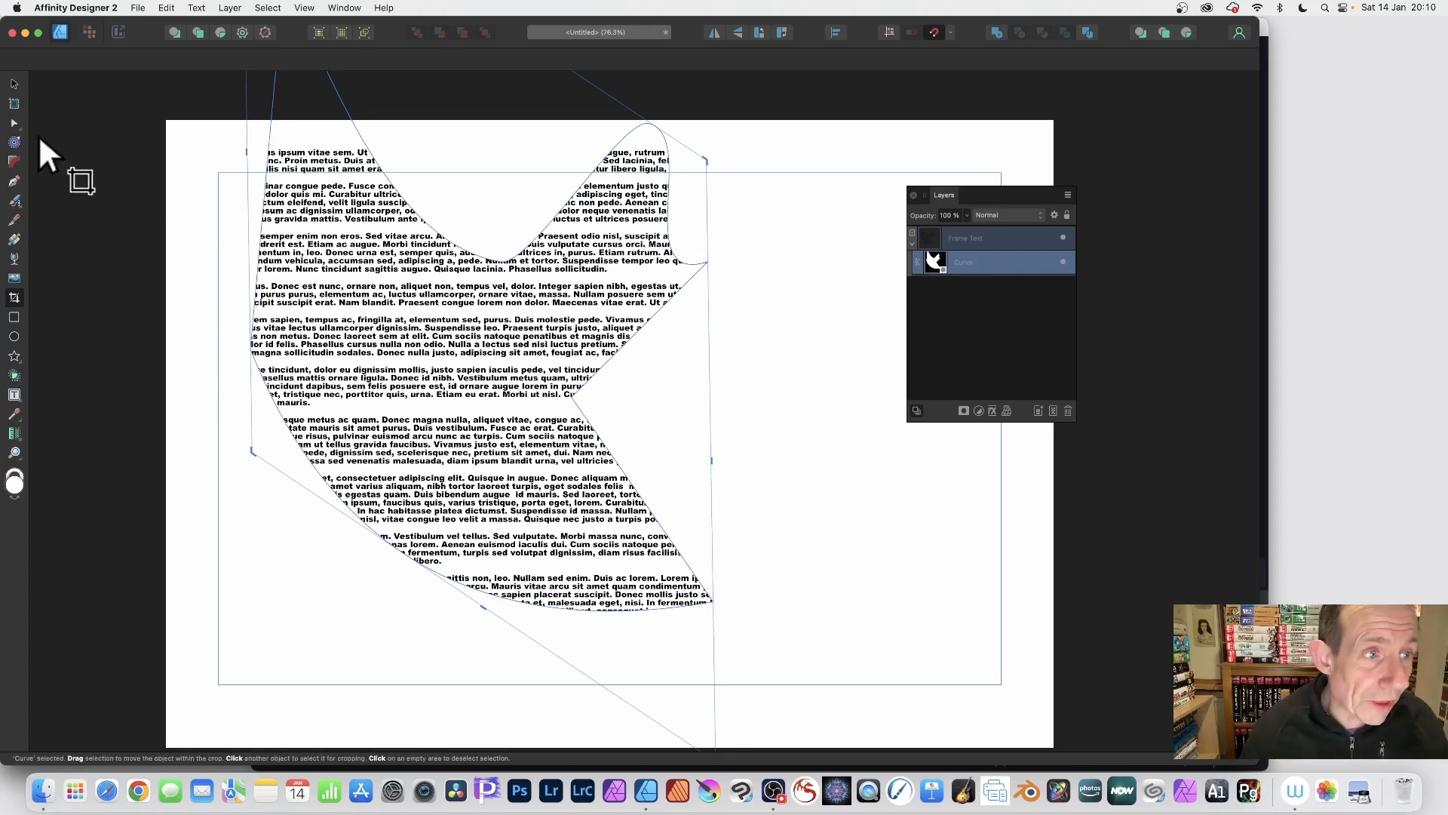
Turn the crop curve into a hollow band using a rounded contour with a radius of about 17 mm.
{"action": "left_click", "coordinate": [14, 142]}
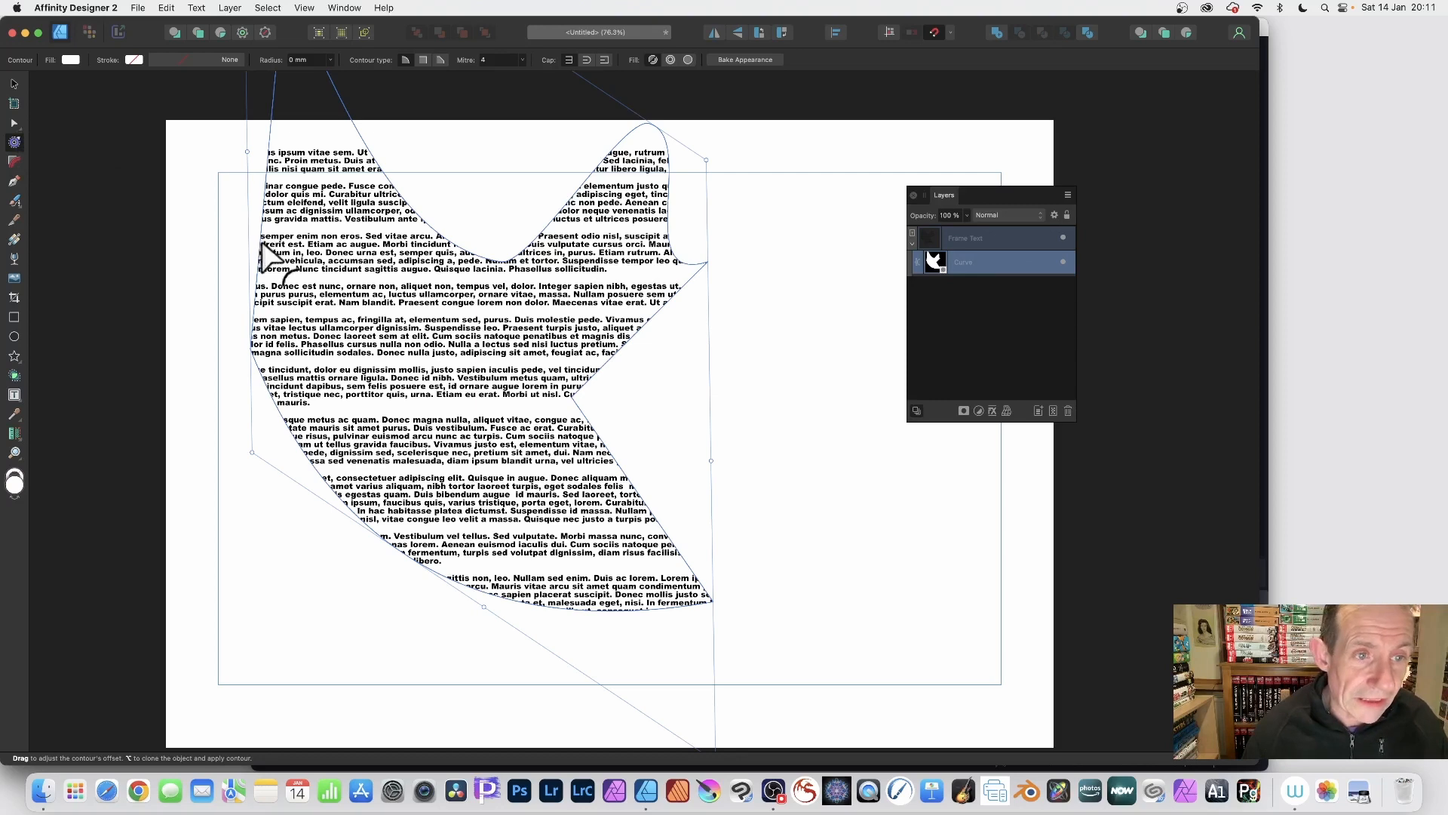
{"action": "left_click_drag", "start_coordinate": [259, 282], "coordinate": [300, 276]}
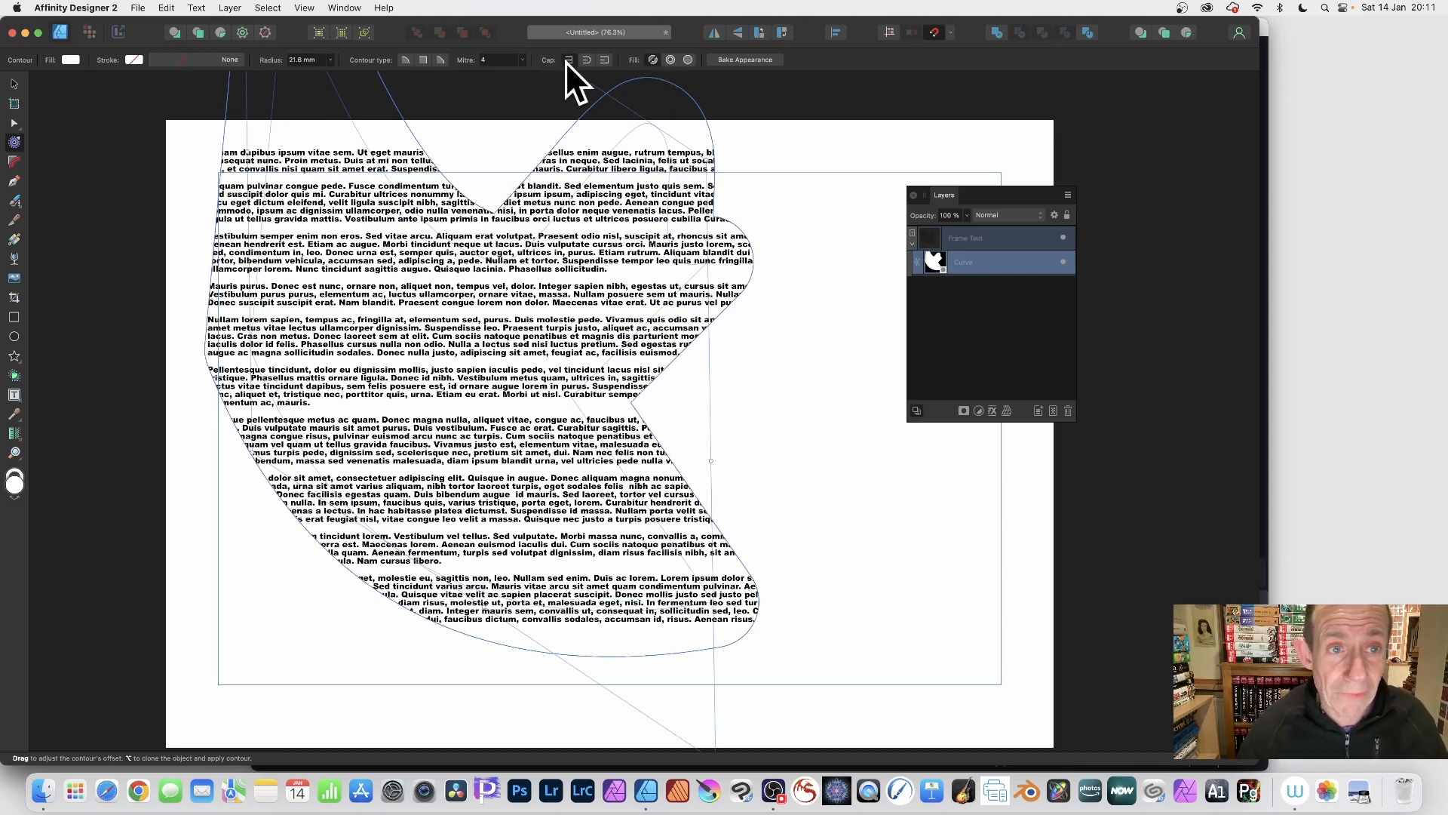
{"action": "left_click", "coordinate": [442, 59]}
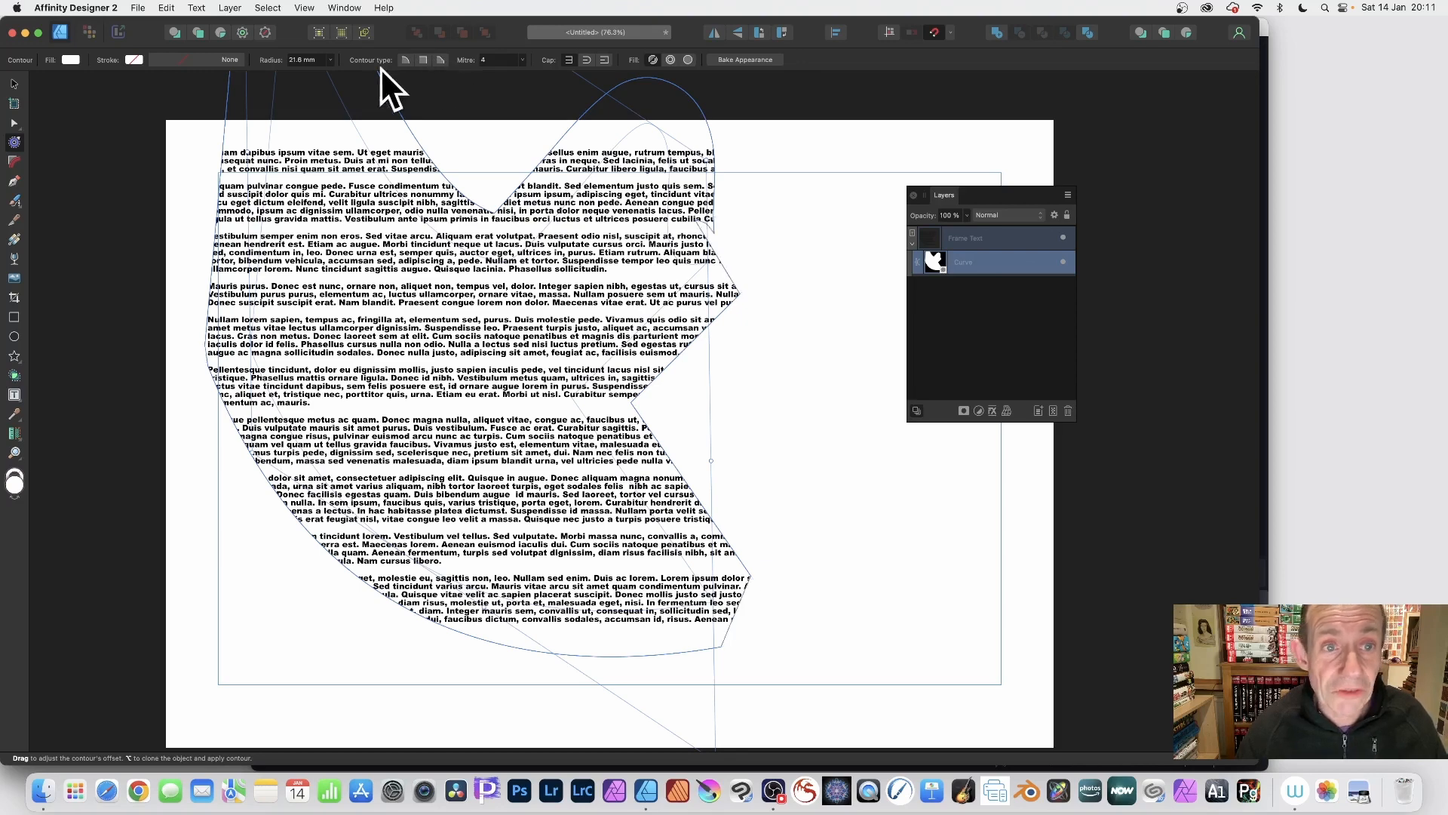
{"action": "left_click", "coordinate": [406, 61]}
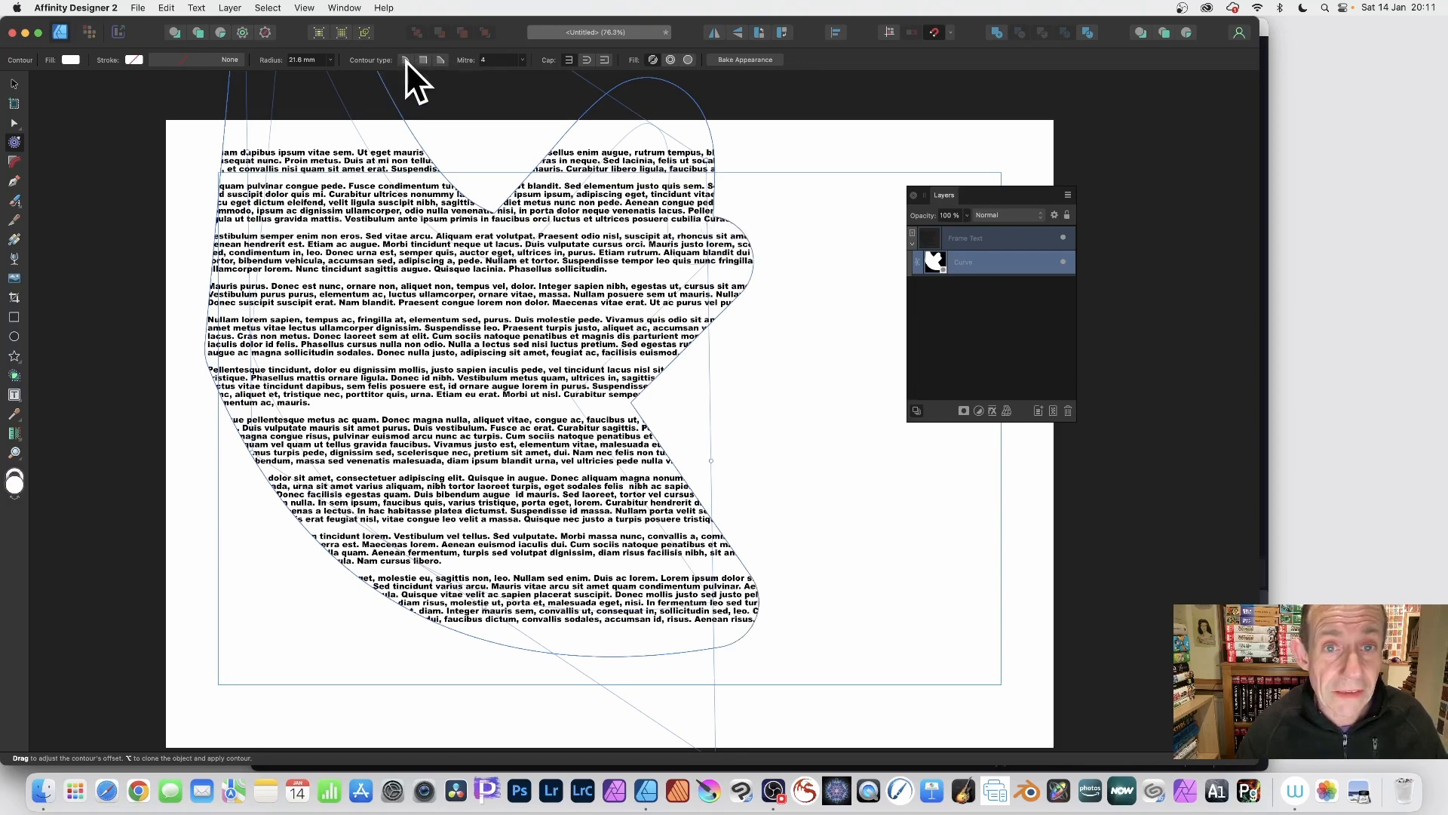
{"action": "left_click", "coordinate": [671, 59]}
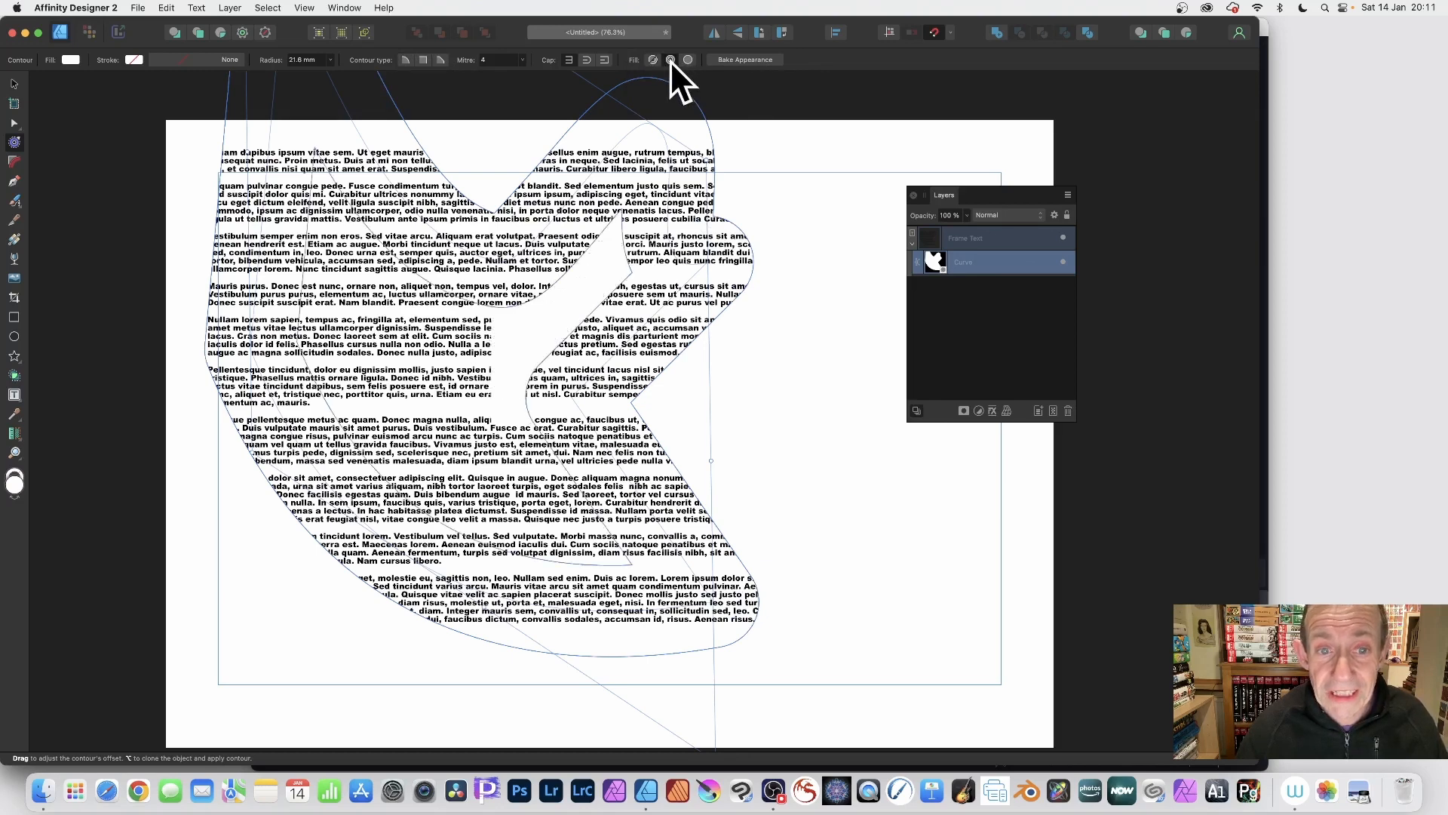
{"action": "mouse_move", "coordinate": [491, 324]}
{"action": "left_mouse_down"}
{"action": "mouse_move", "coordinate": [505, 288]}
{"action": "mouse_move", "coordinate": [470, 306]}
{"action": "left_mouse_up"}
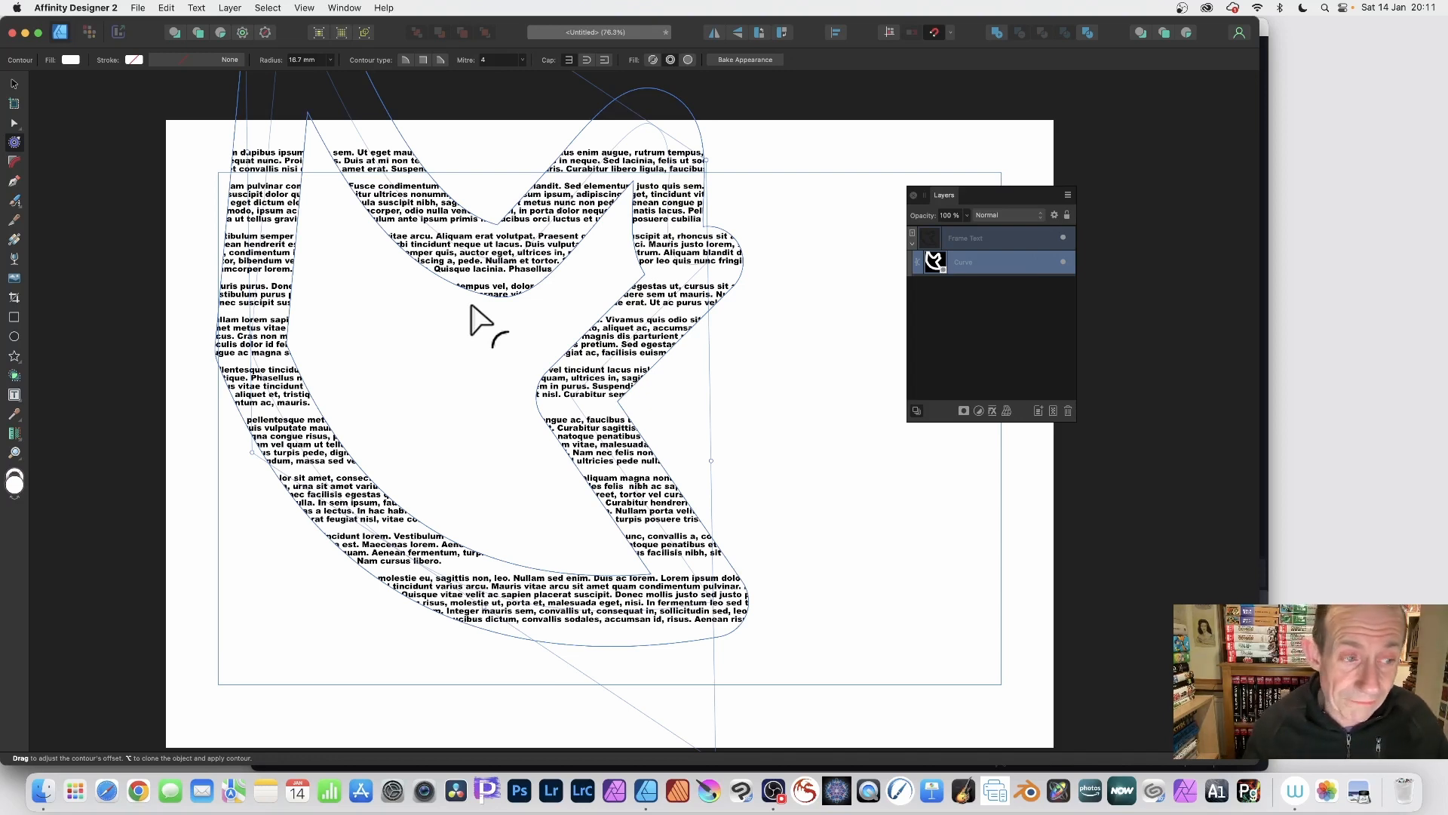
Resize the hollow crop band with the Vector Crop tool so it extends further across the frame text.
{"action": "left_click", "coordinate": [13, 297]}
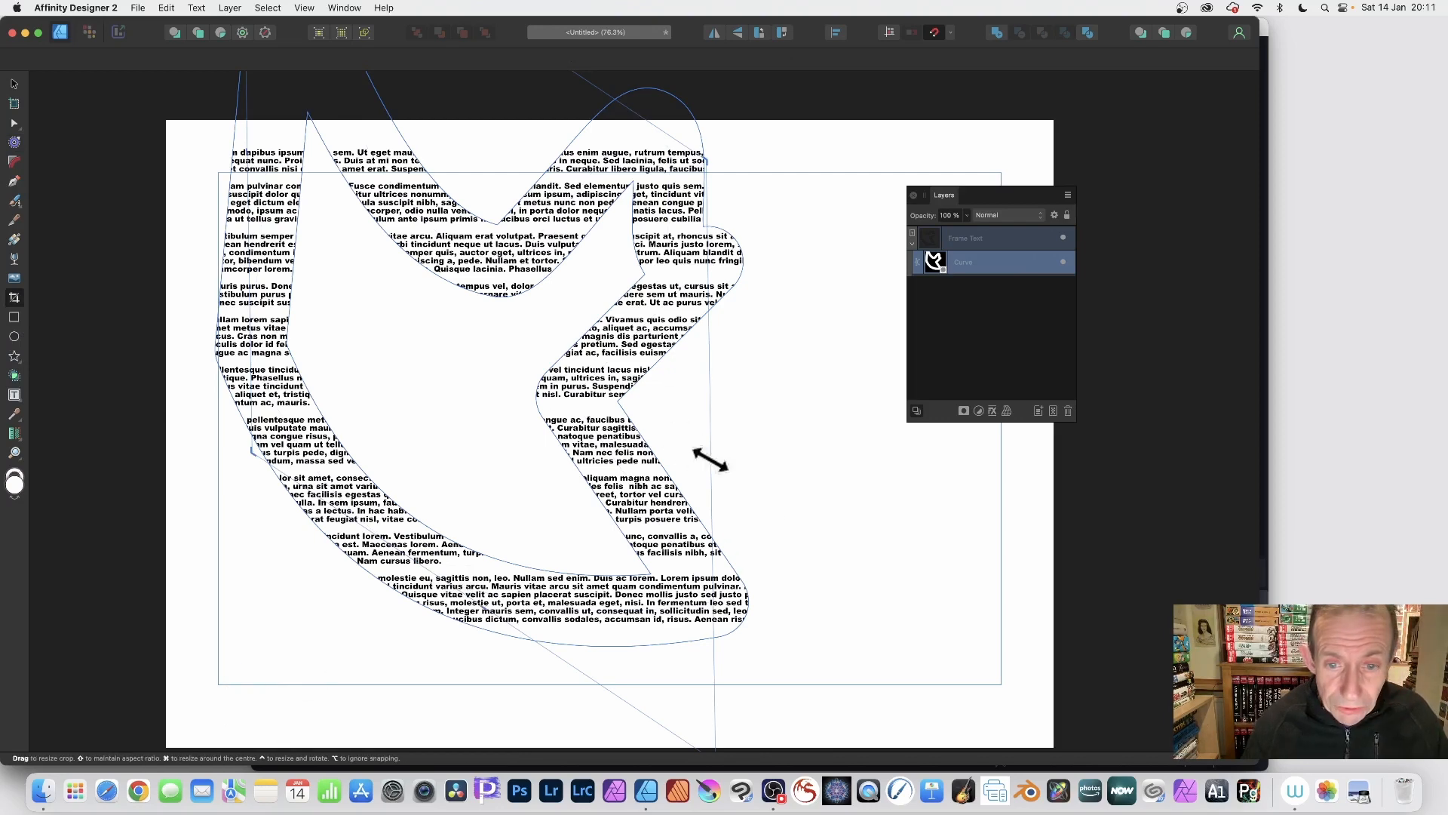
{"action": "left_click_drag", "start_coordinate": [709, 461], "coordinate": [638, 439]}
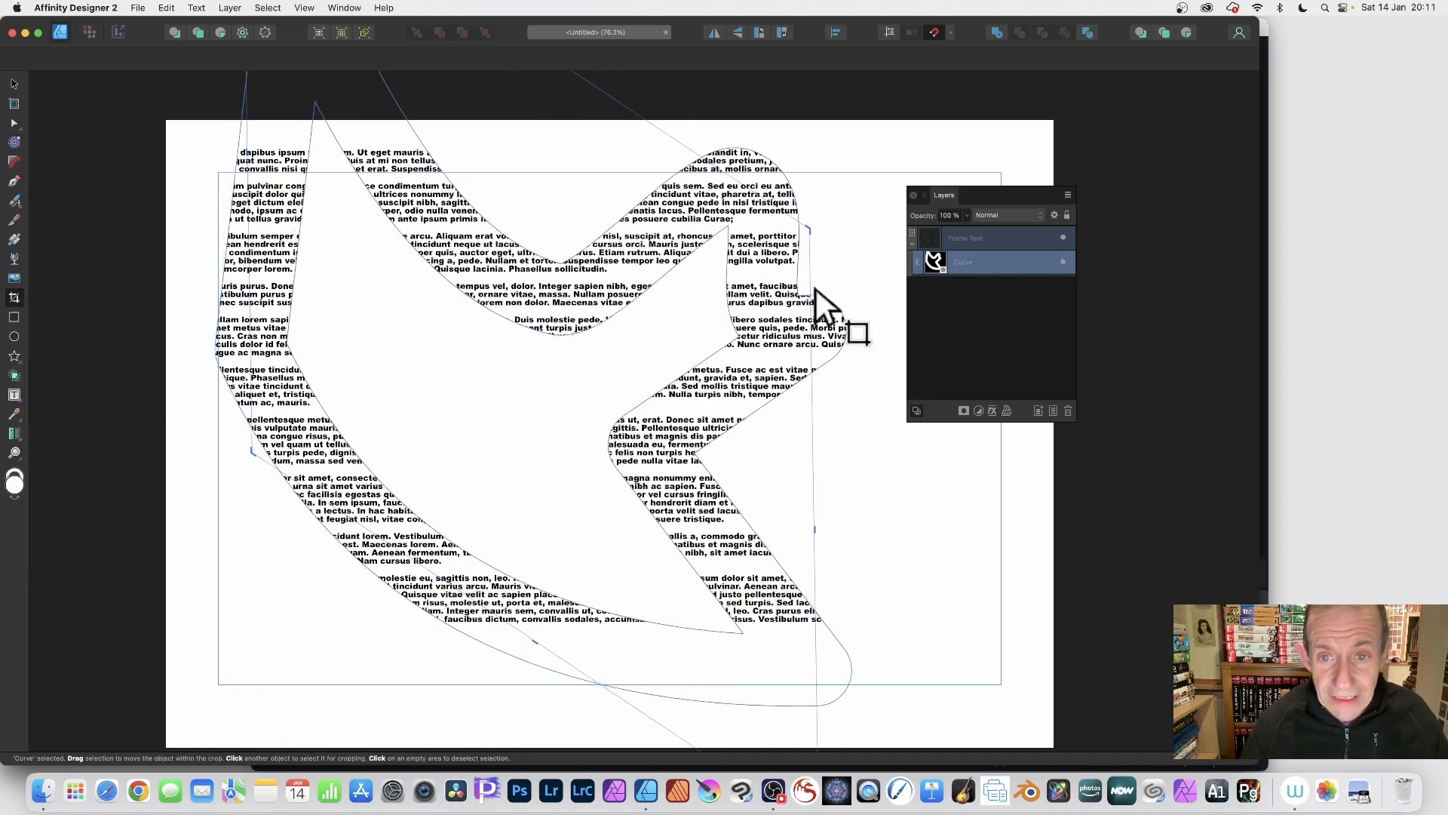
{"action": "left_click_drag", "start_coordinate": [814, 232], "coordinate": [731, 256]}
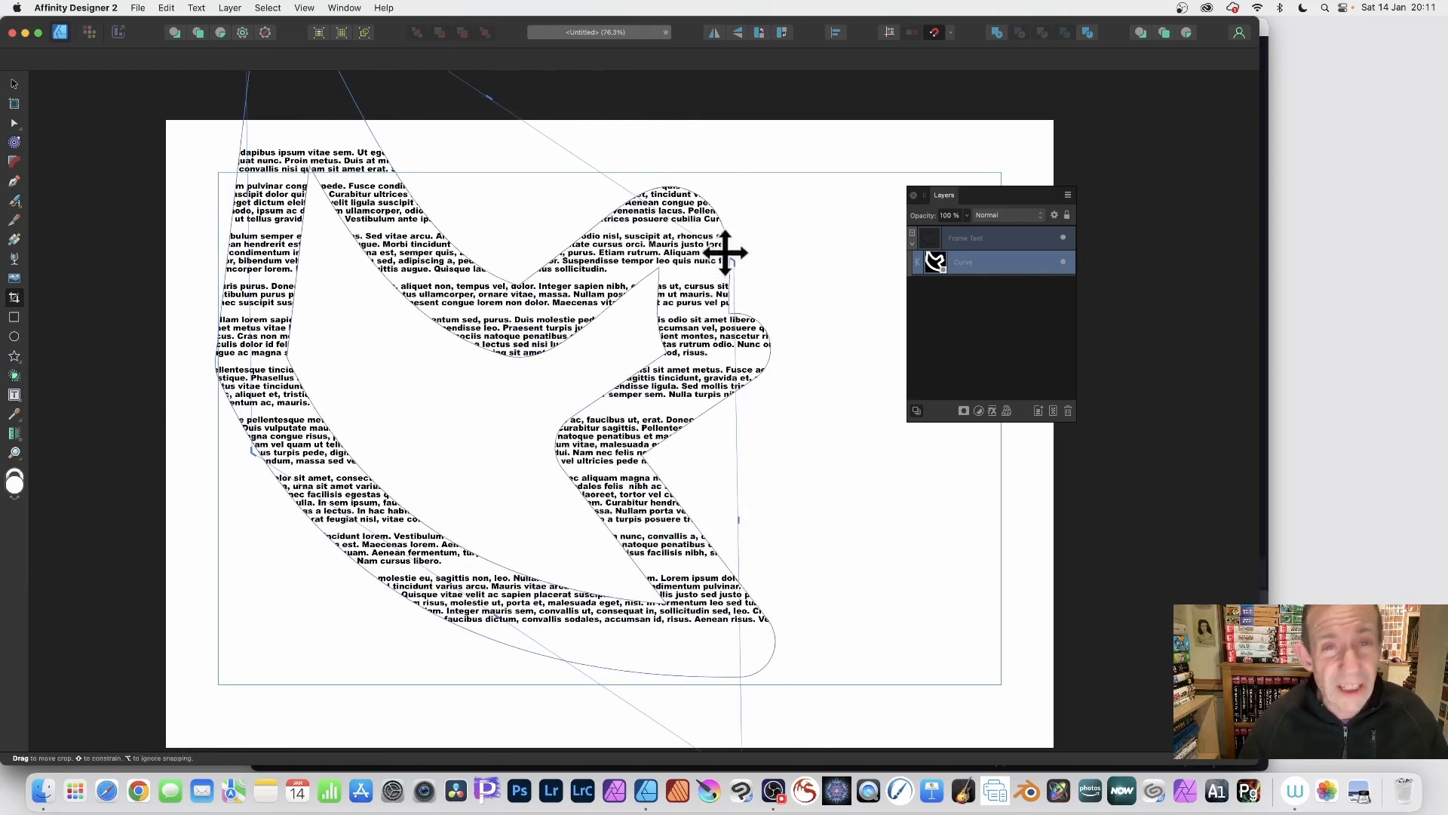
{"action": "left_click", "coordinate": [969, 236]}
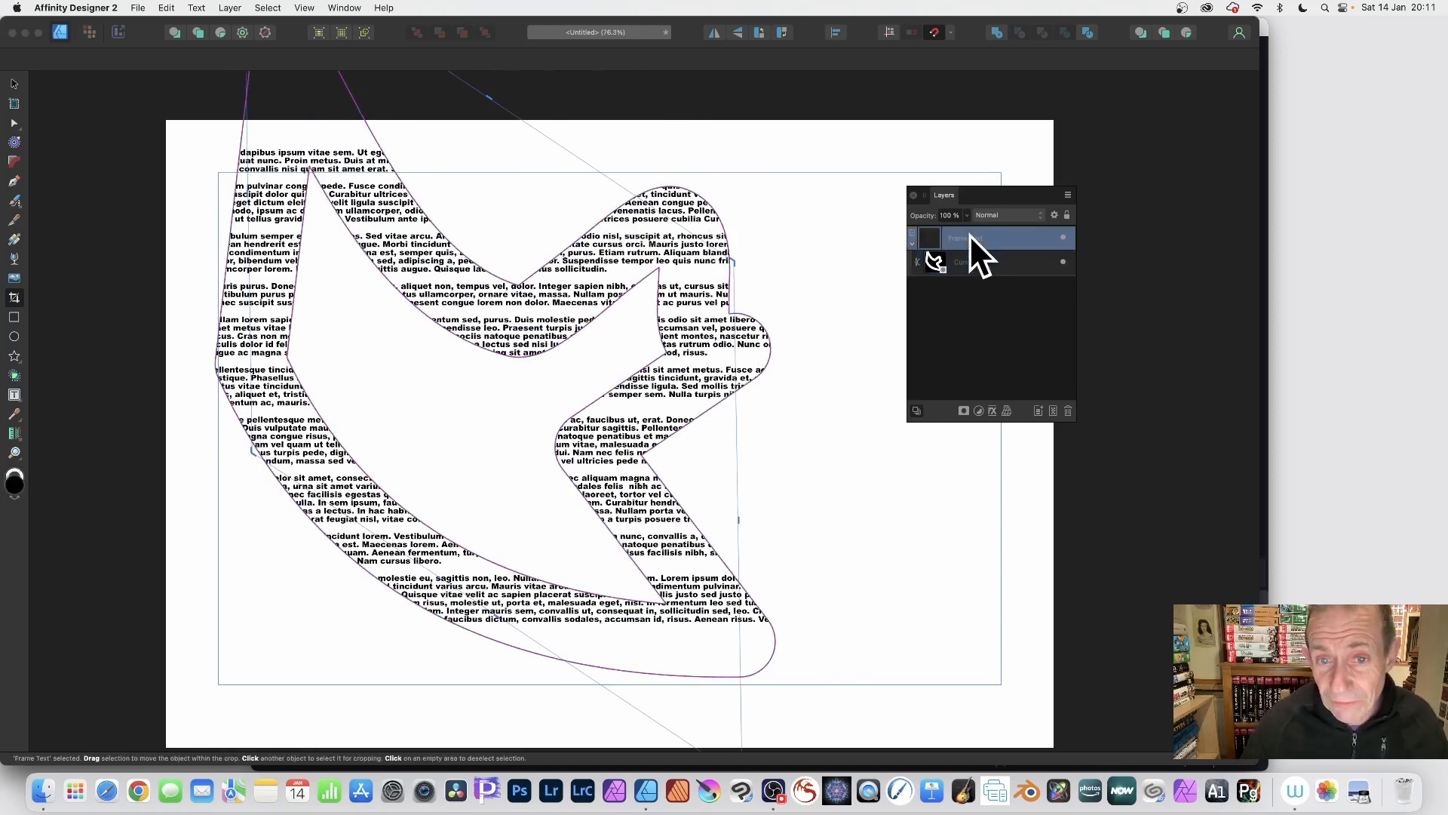
{"action": "left_click_drag", "start_coordinate": [735, 260], "coordinate": [775, 206]}
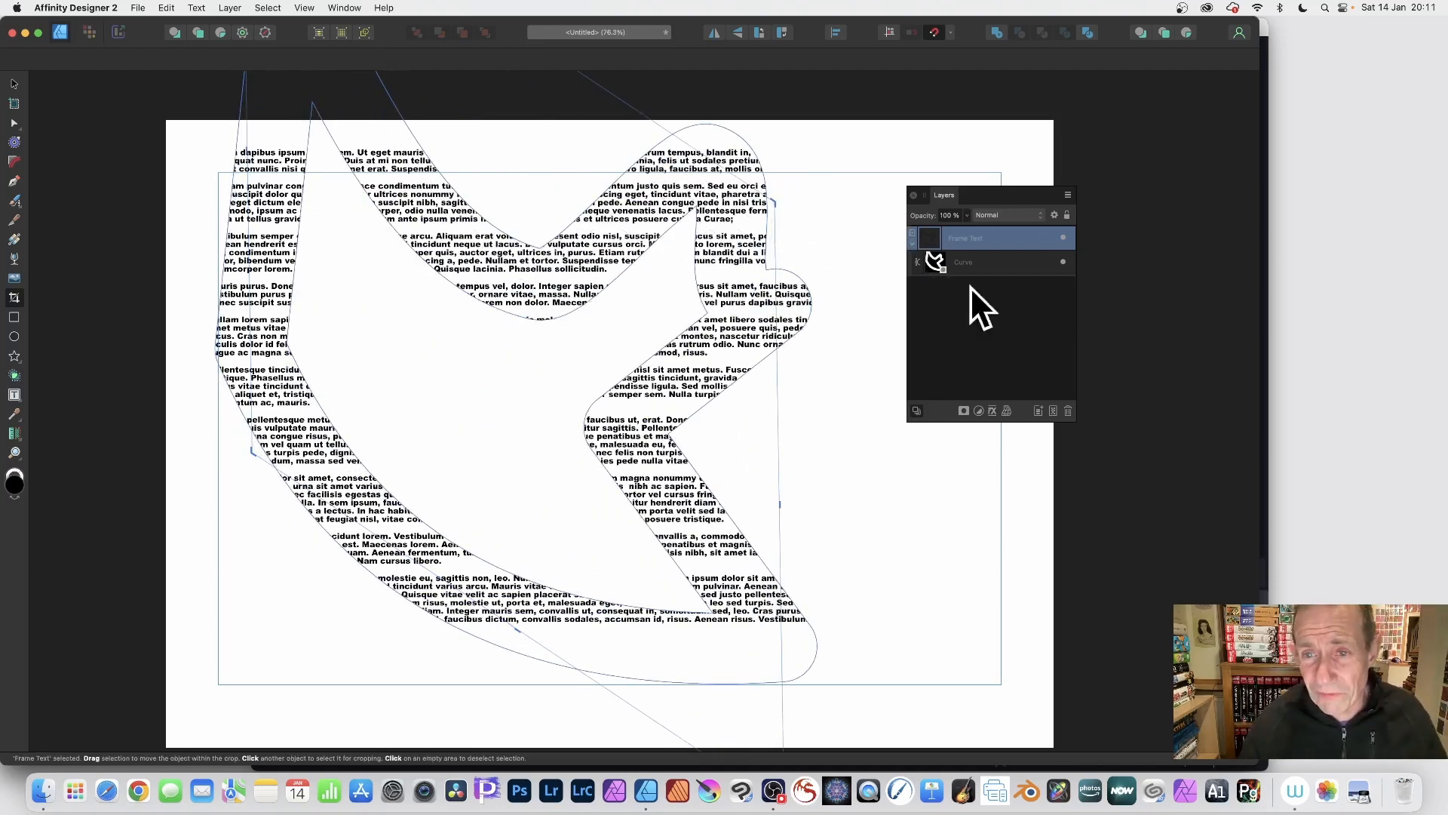
Add an Outer Shadow effect to the crop curve with a radius of 18.7 px, offset of 11.7 px and intensity of 69%.
{"action": "left_click", "coordinate": [977, 264]}
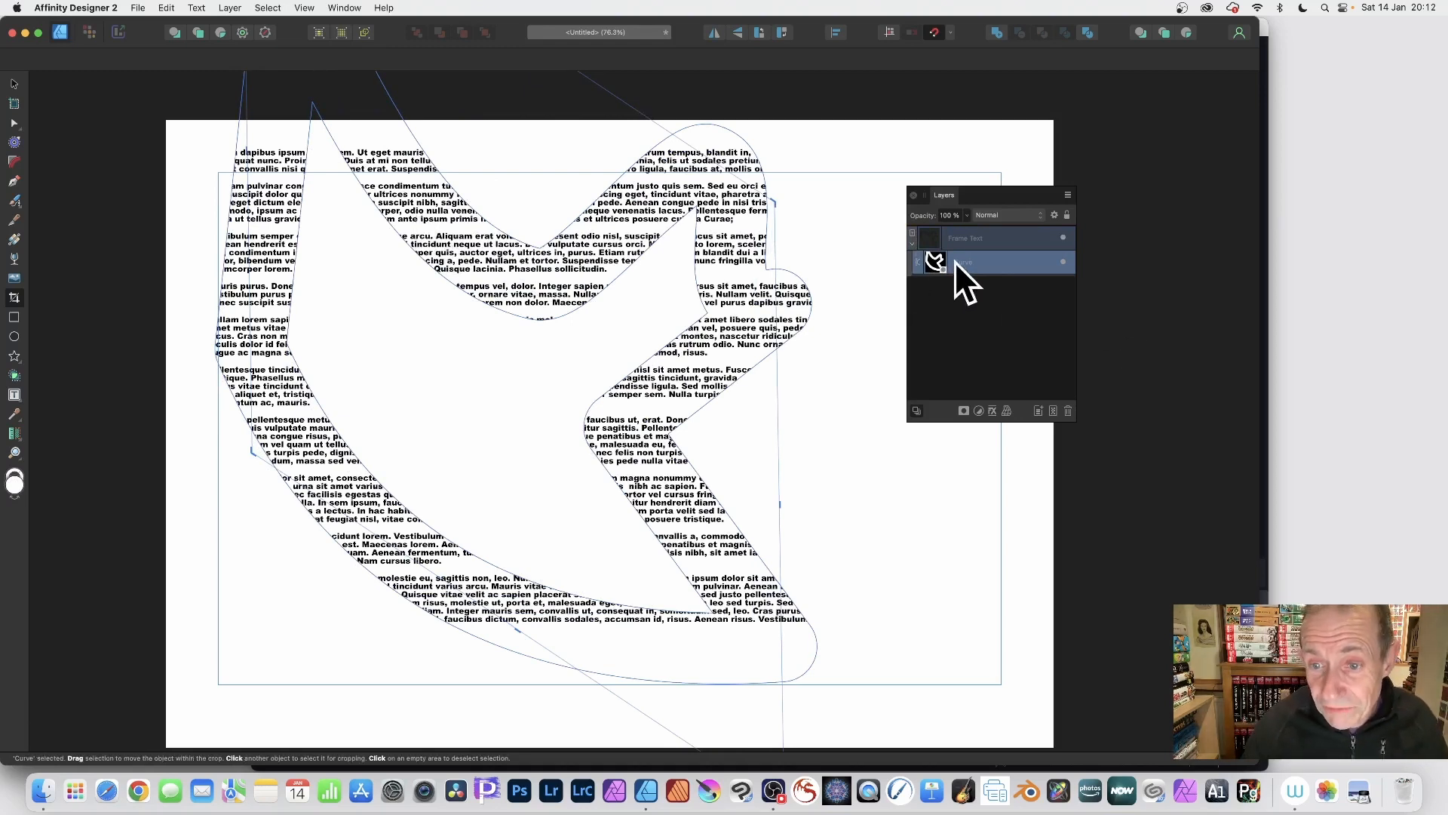
{"action": "left_click", "coordinate": [992, 412]}
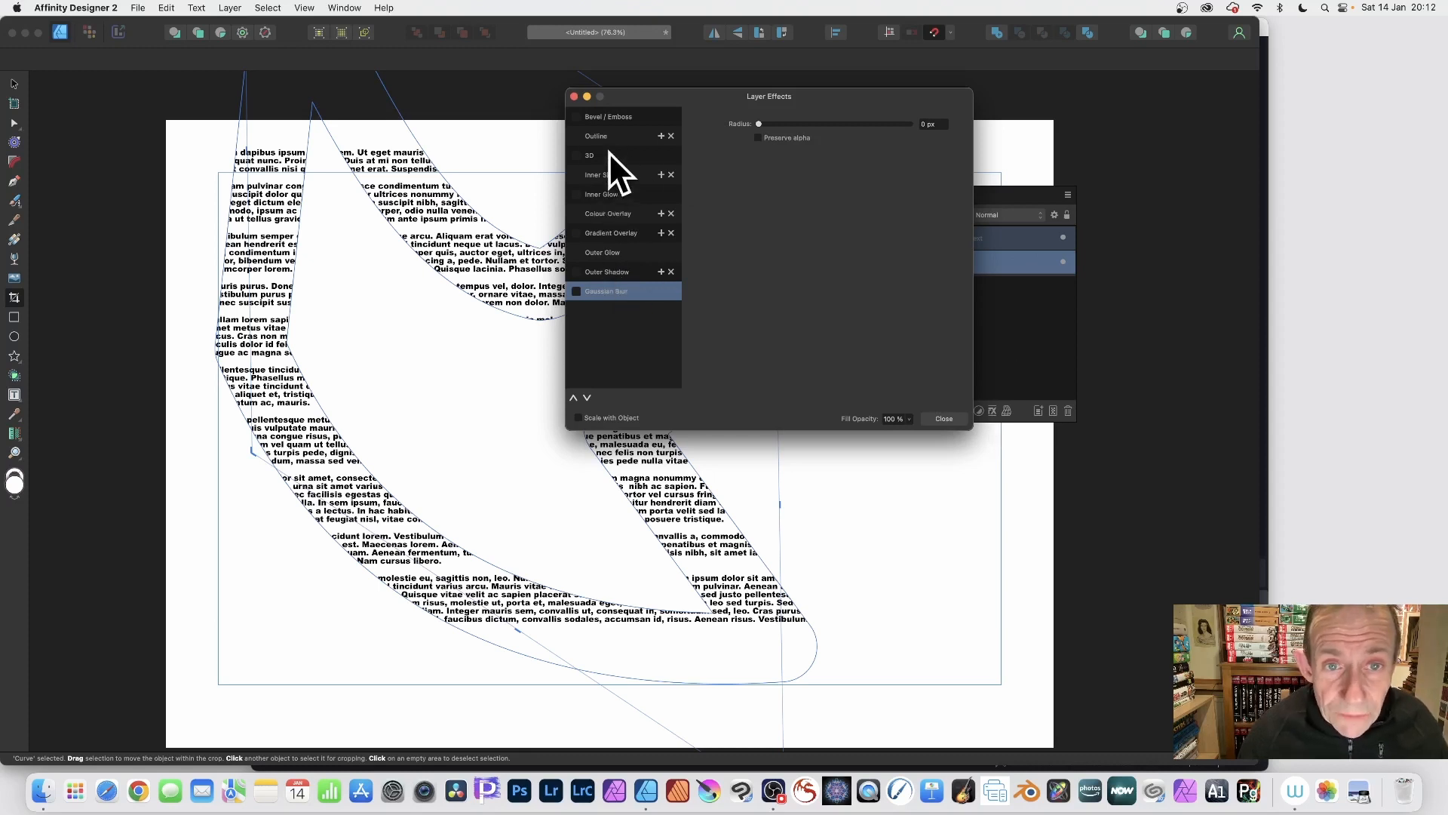
{"action": "left_click", "coordinate": [616, 271]}
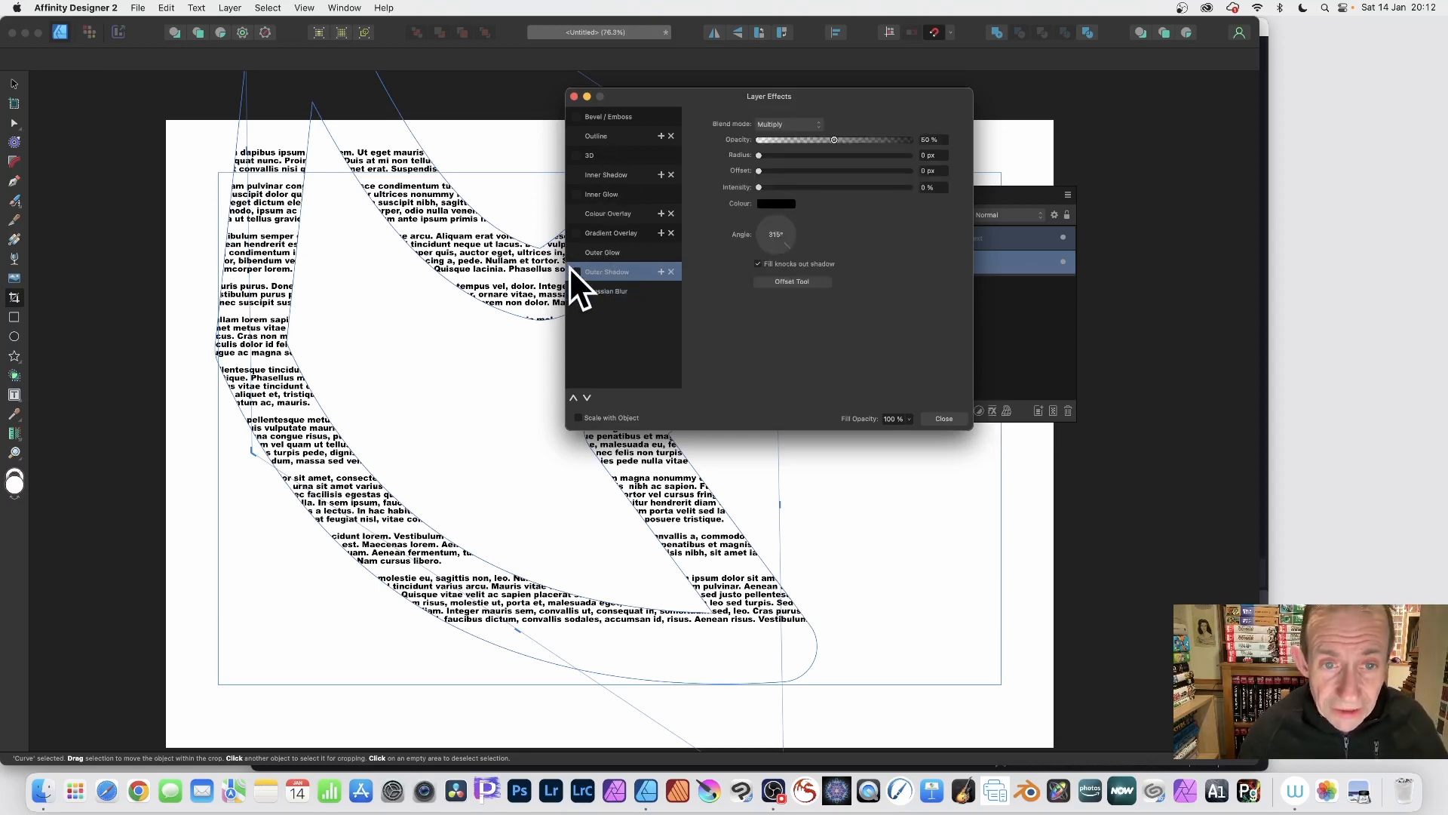
{"action": "left_click", "coordinate": [576, 271]}
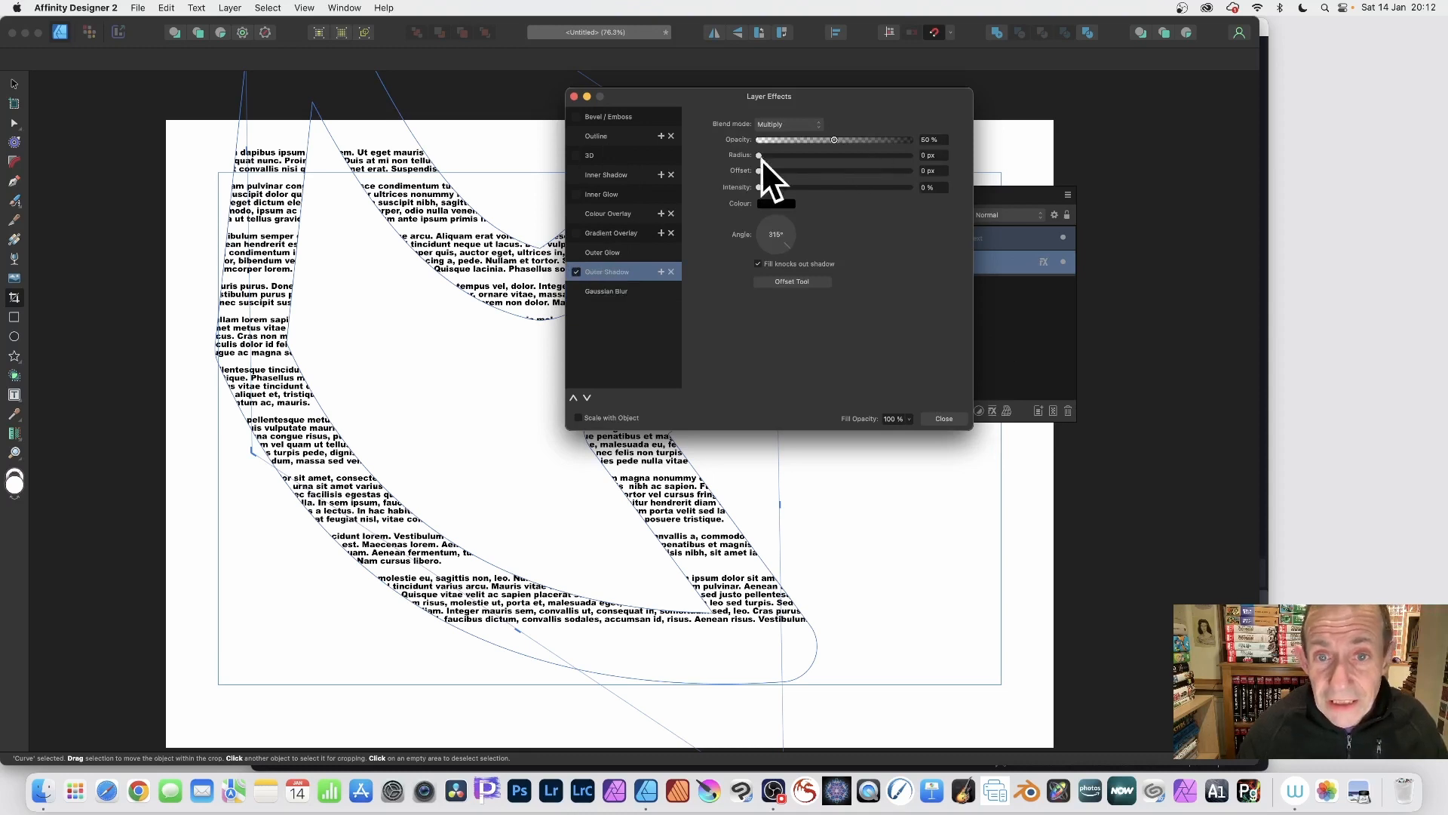
{"action": "left_click_drag", "start_coordinate": [760, 156], "coordinate": [861, 189]}
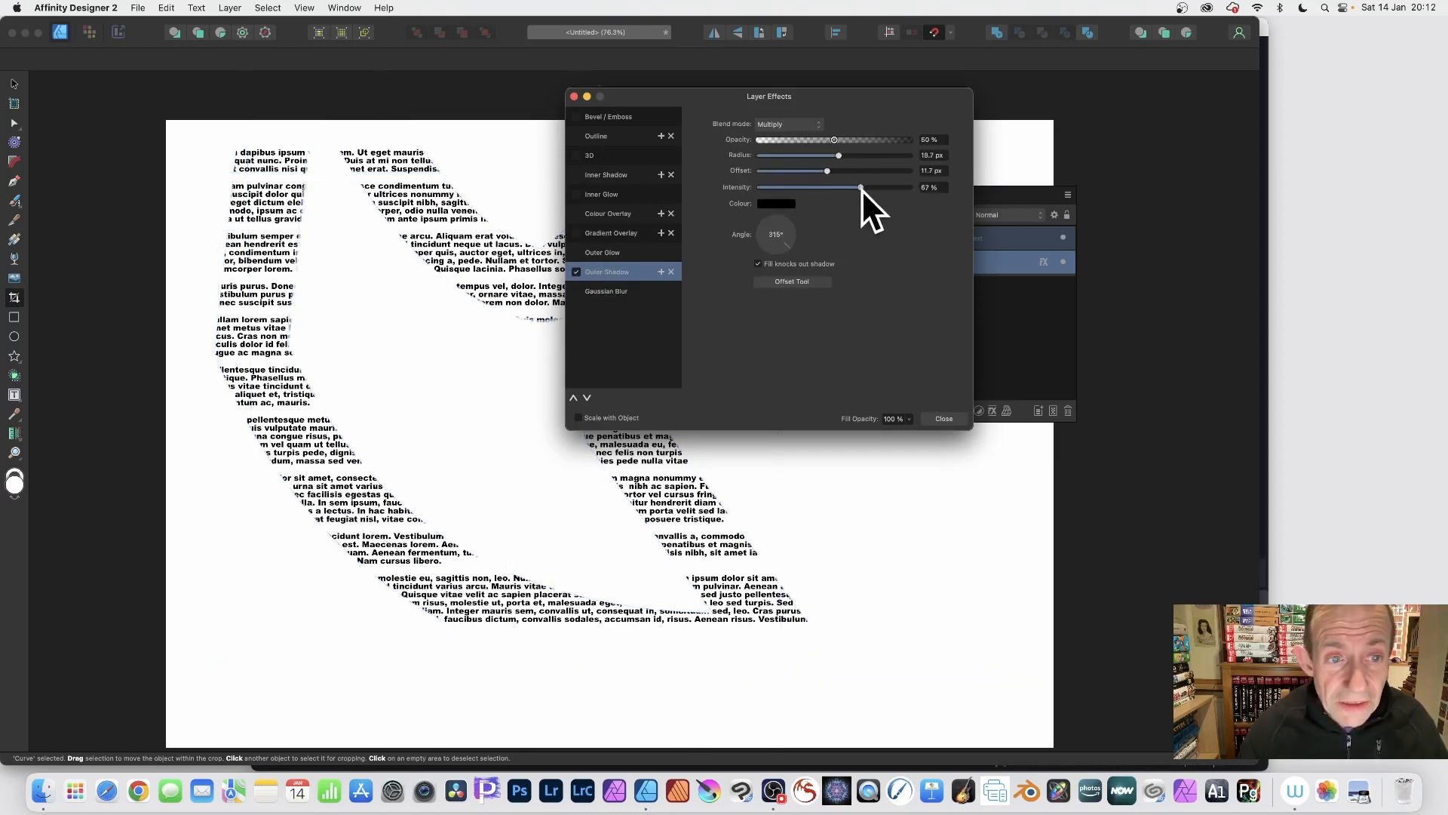
{"action": "left_click_drag", "start_coordinate": [741, 99], "coordinate": [1067, 133]}
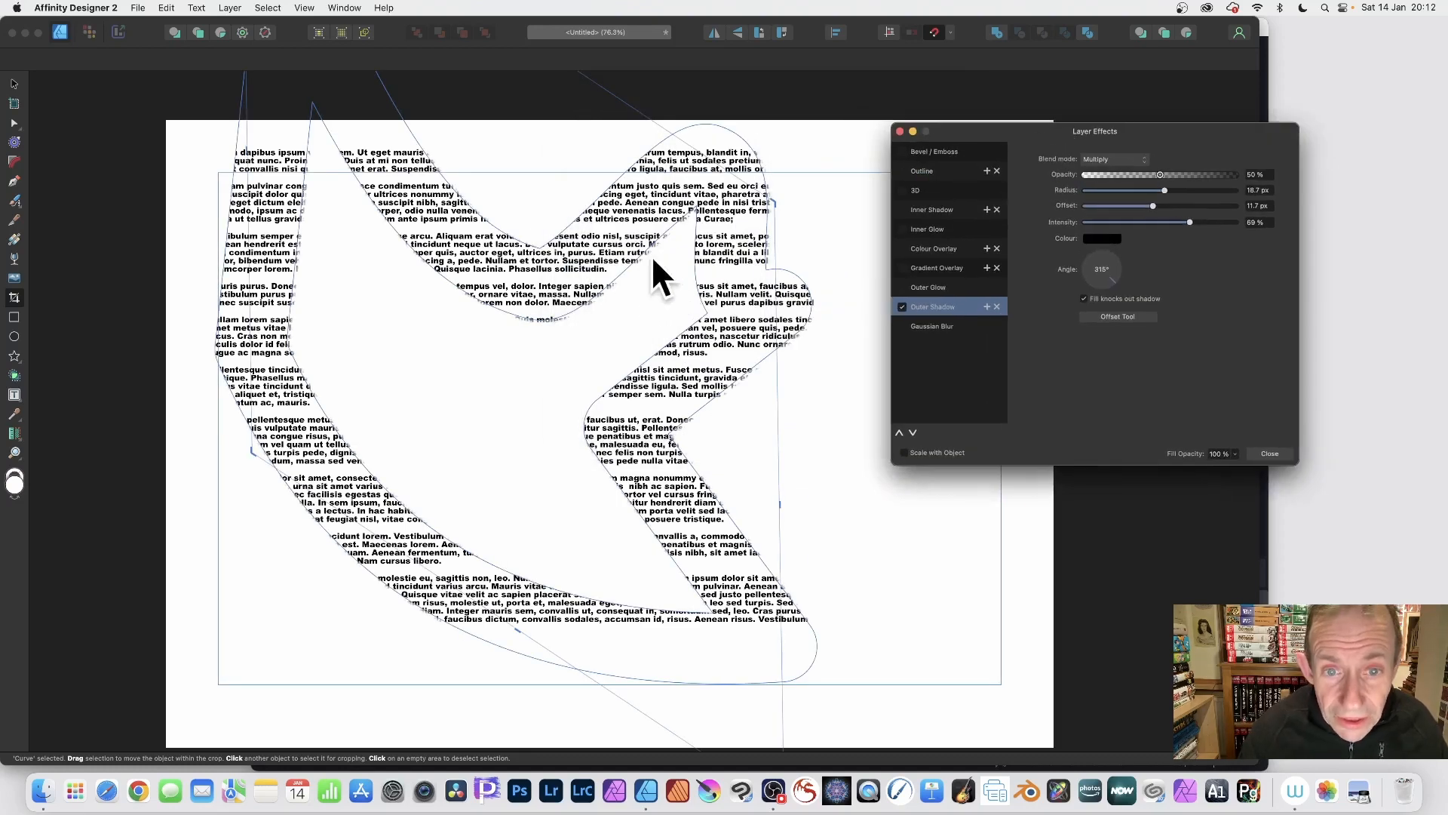
Lower the outer shadow's opacity to 17% and shift it over the canvas with the Offset Tool to an offset of about 512 px.
{"action": "left_click", "coordinate": [1119, 318]}
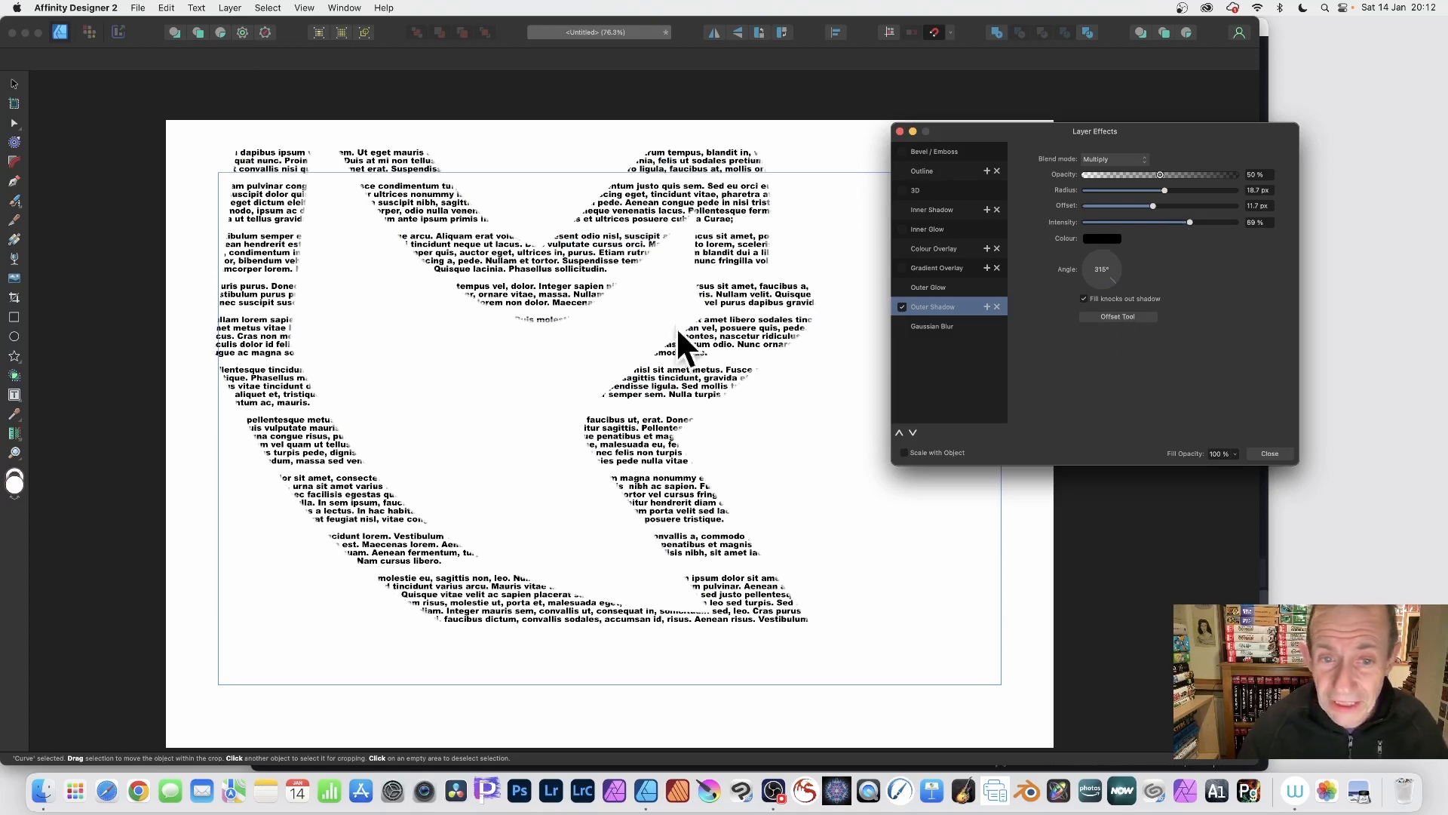
{"action": "left_click_drag", "start_coordinate": [675, 326], "coordinate": [549, 415]}
{"action": "left_click_drag", "start_coordinate": [1160, 174], "coordinate": [1112, 175]}
{"action": "left_click_drag", "start_coordinate": [635, 323], "coordinate": [681, 329]}
{"action": "left_click", "coordinate": [1127, 316]}
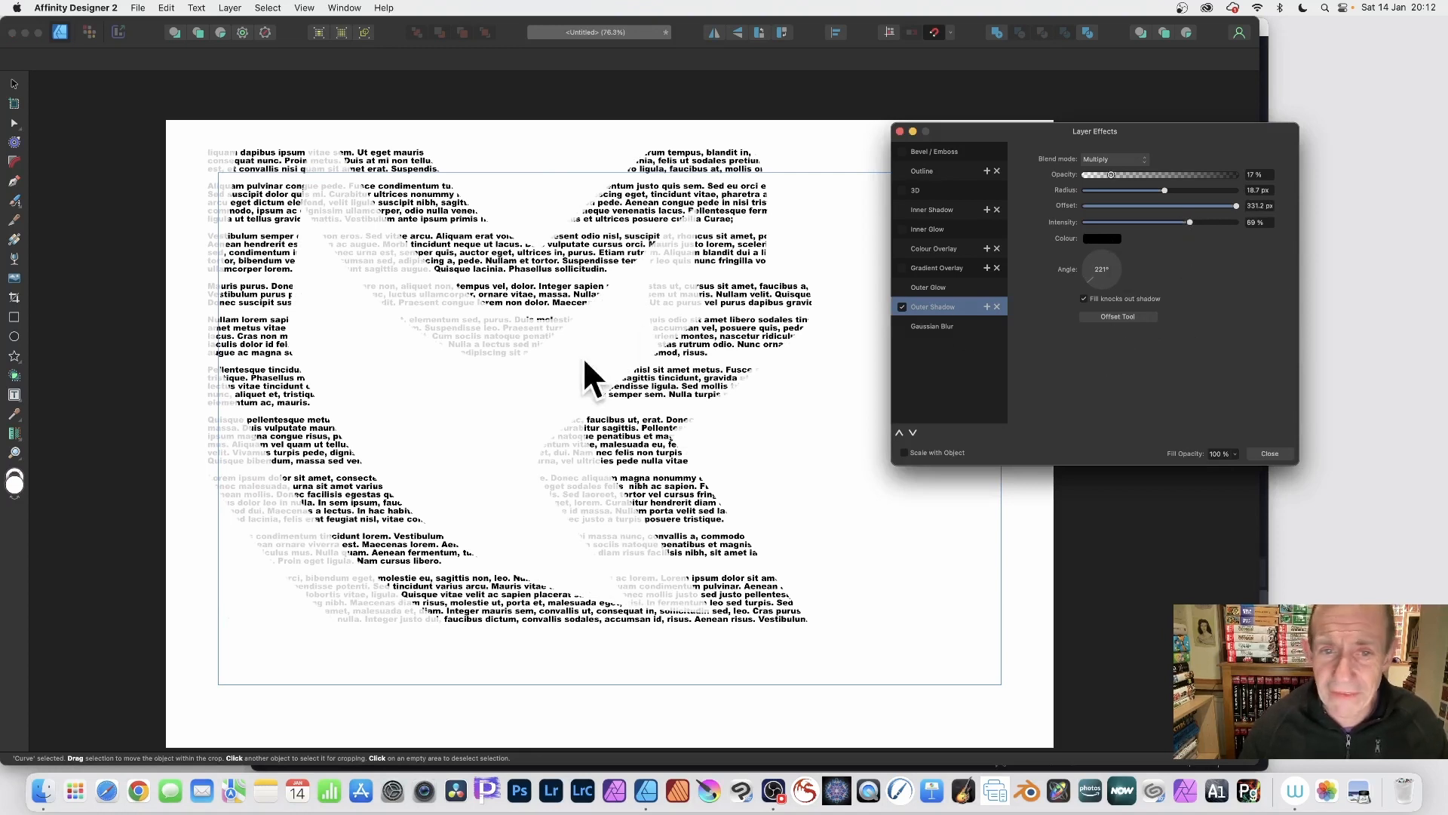
{"action": "left_click_drag", "start_coordinate": [606, 338], "coordinate": [646, 354]}
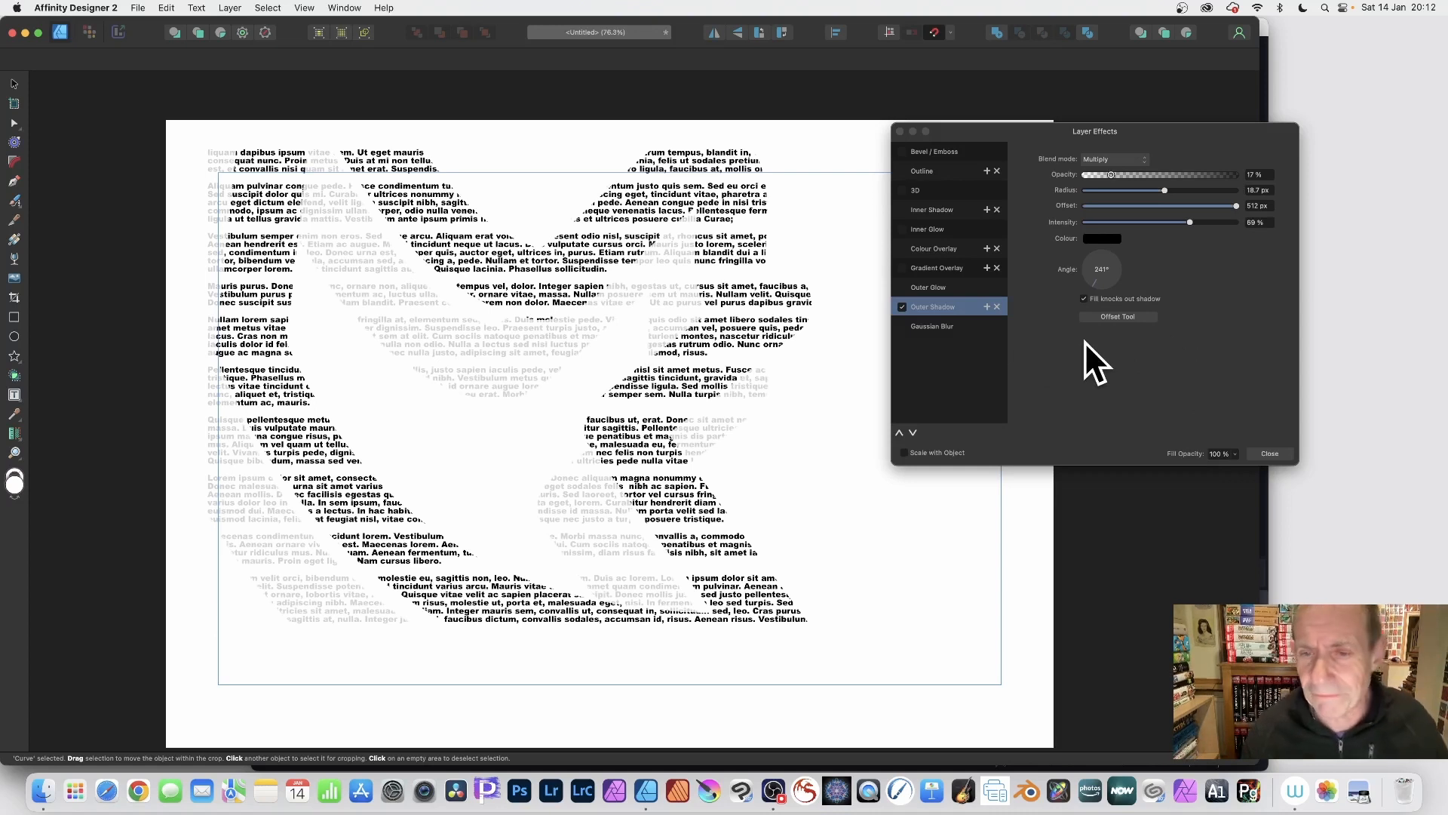
Add a second Outer Shadow with a 27.2 px radius and 100% intensity, offset about 996 px toward the lower right.
{"action": "left_click", "coordinate": [988, 307]}
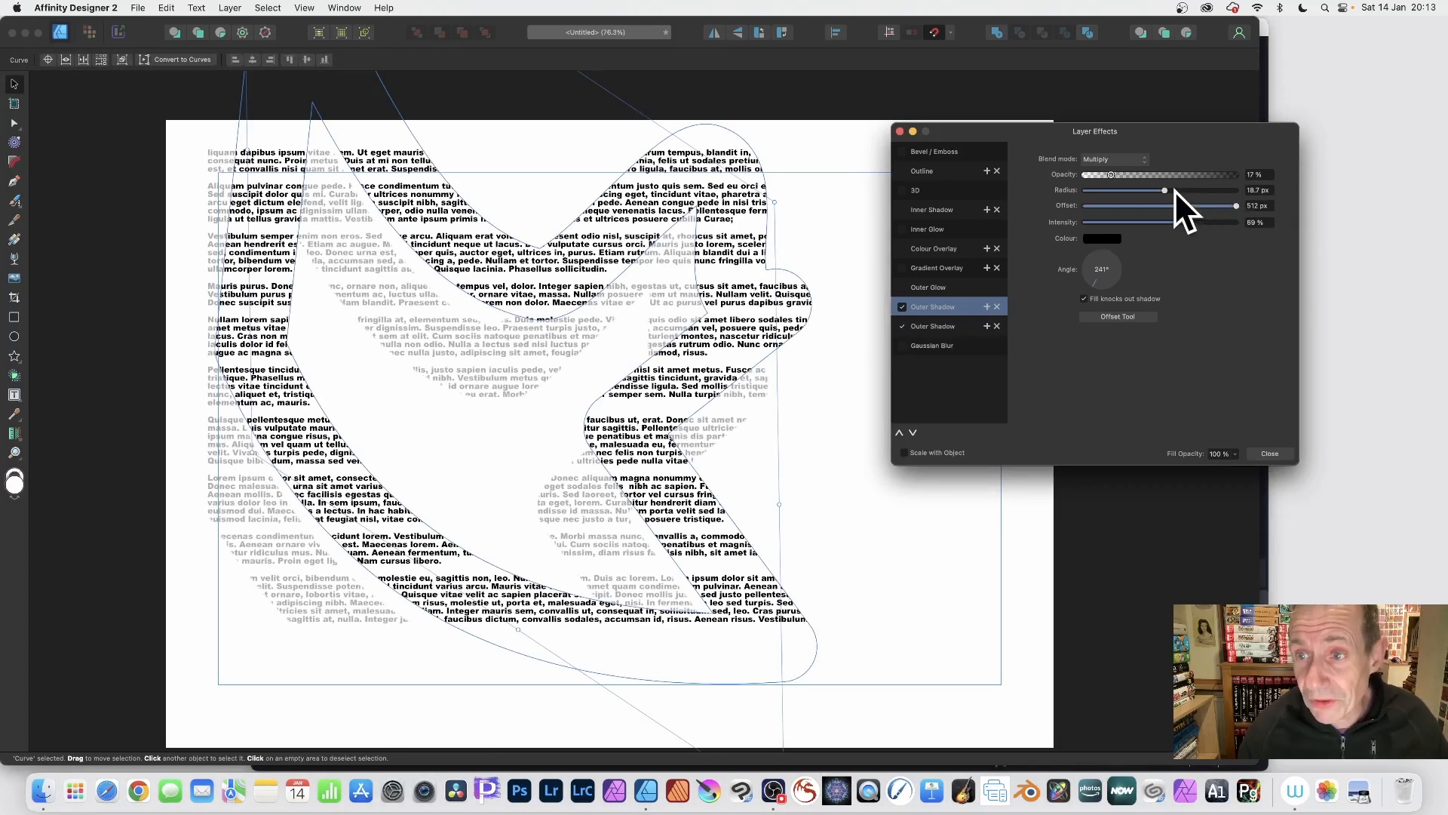
{"action": "left_click_drag", "start_coordinate": [1170, 190], "coordinate": [1209, 222]}
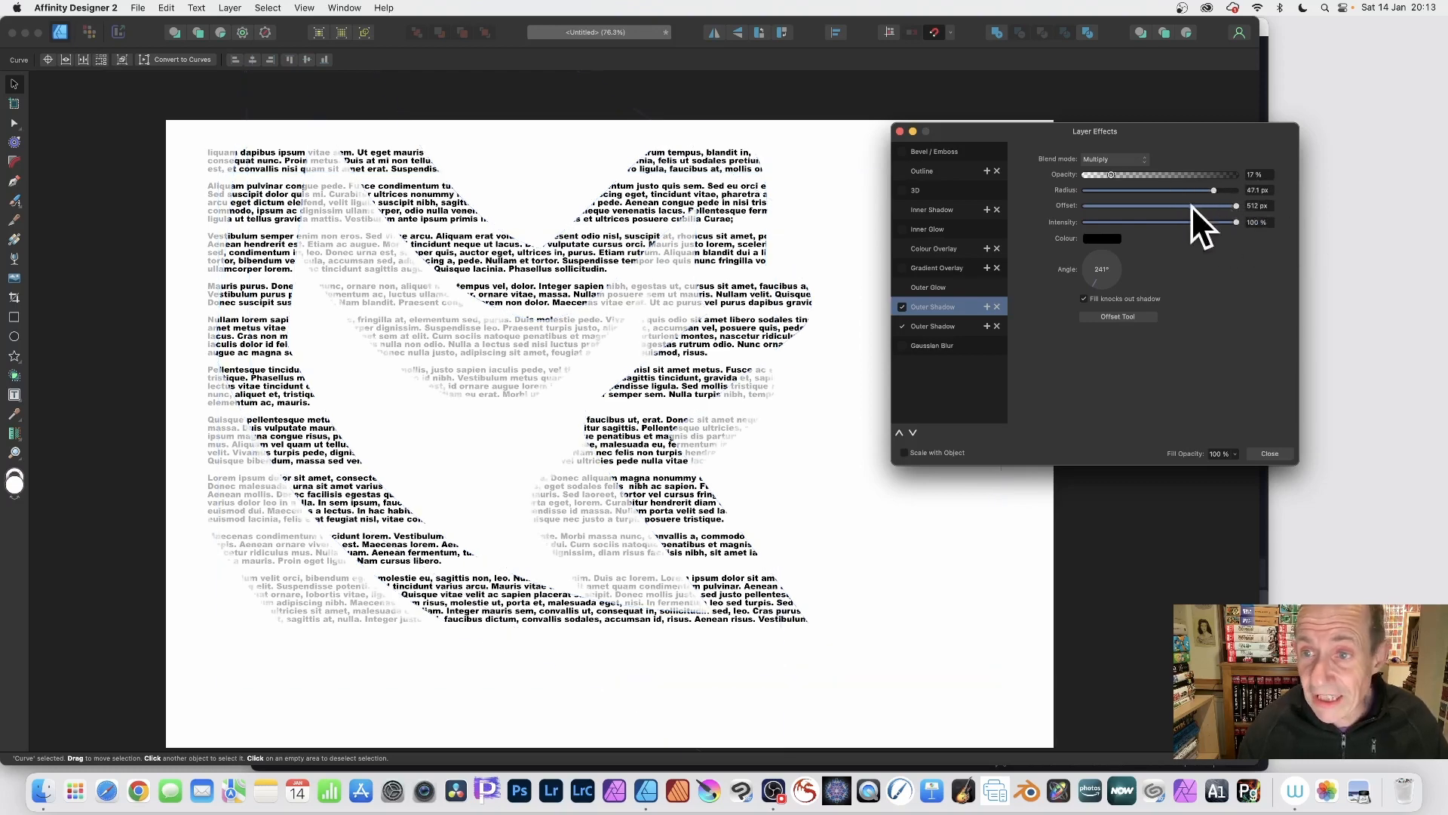
{"action": "left_click_drag", "start_coordinate": [1210, 189], "coordinate": [1179, 190]}
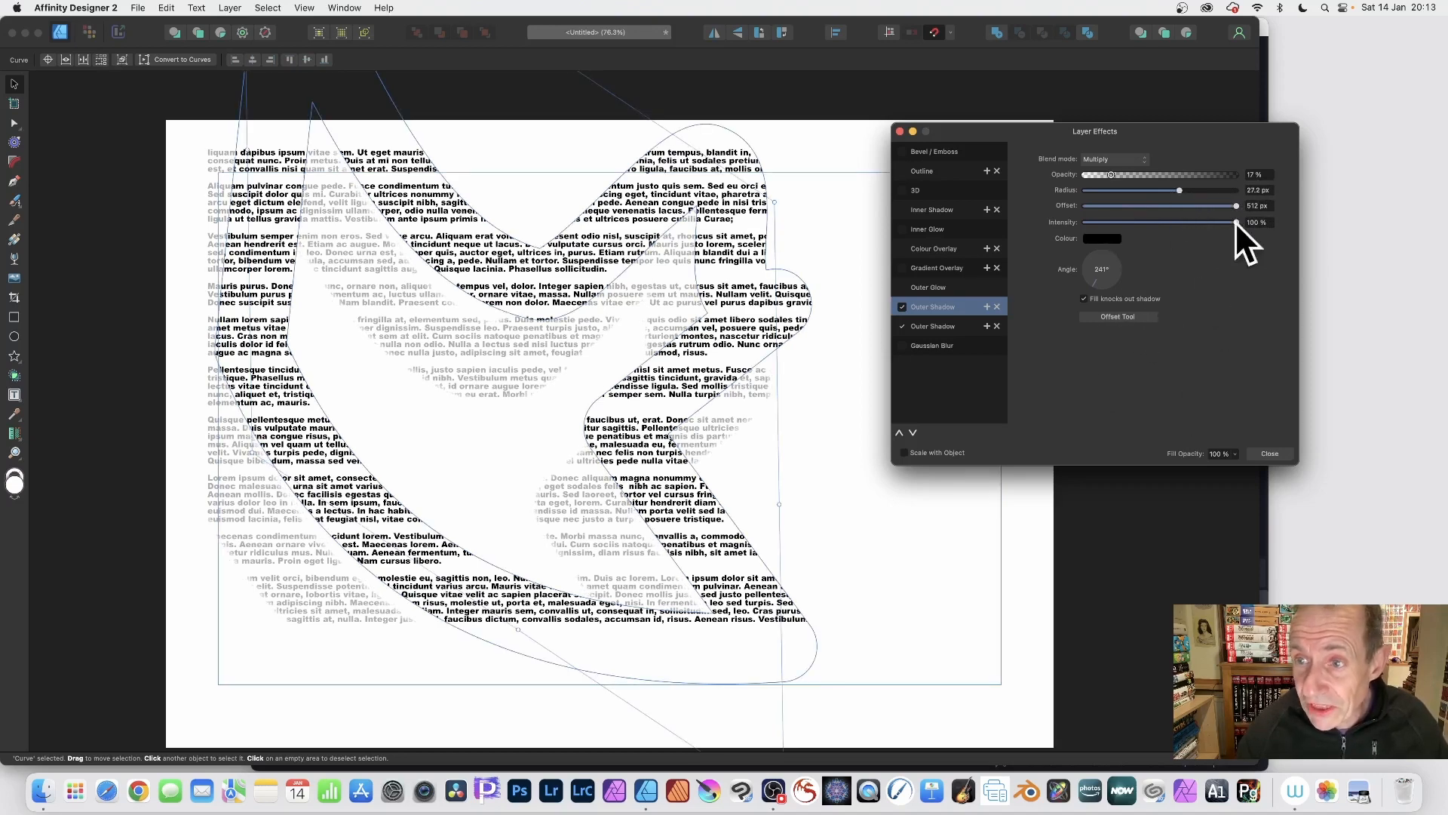
{"action": "left_click", "coordinate": [1116, 316]}
{"action": "left_click_drag", "start_coordinate": [629, 323], "coordinate": [798, 383]}
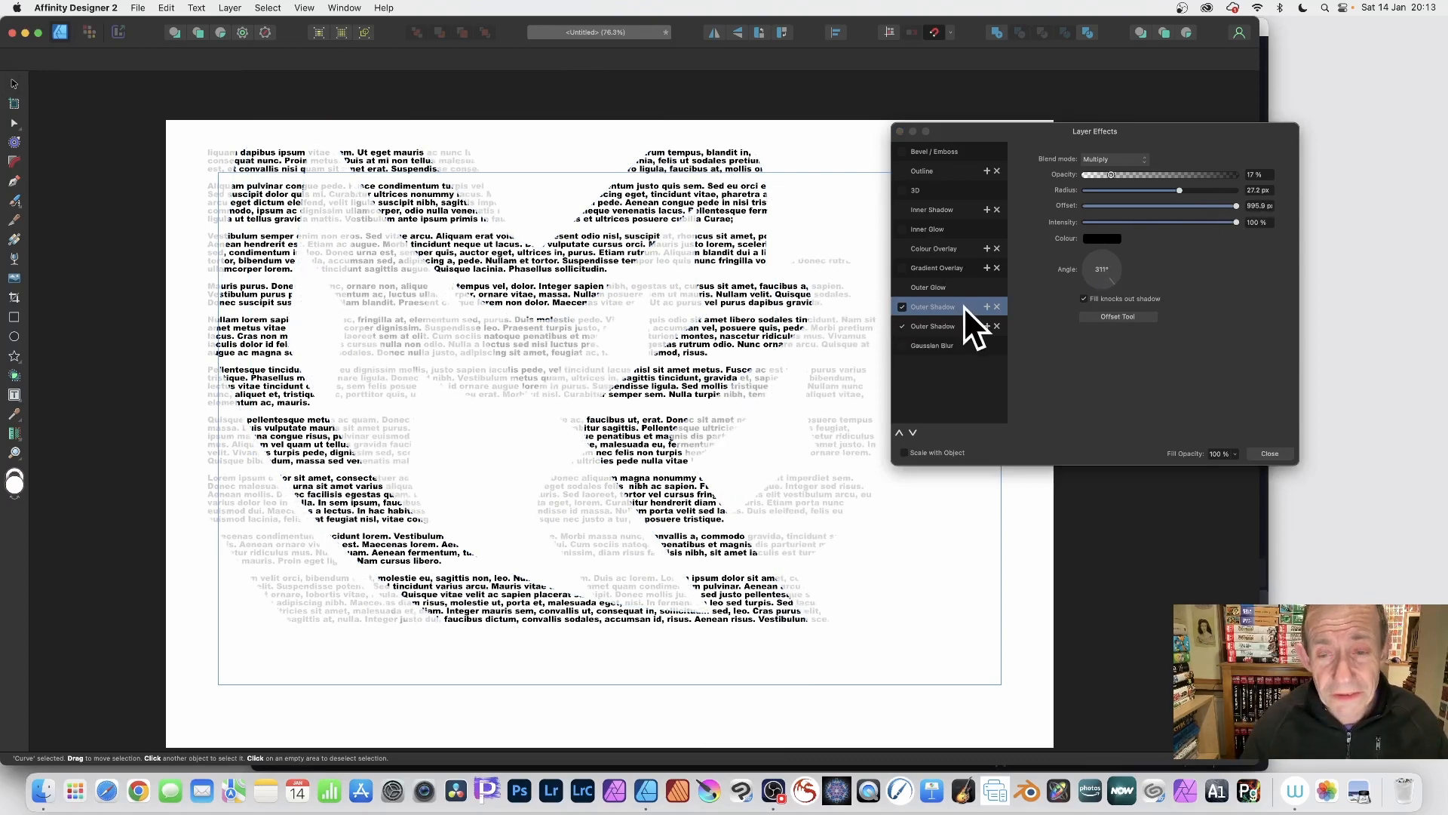
Apply a Gaussian Blur with a radius of about 29 px to the crop curve and close the layer effects.
{"action": "left_click", "coordinate": [925, 345]}
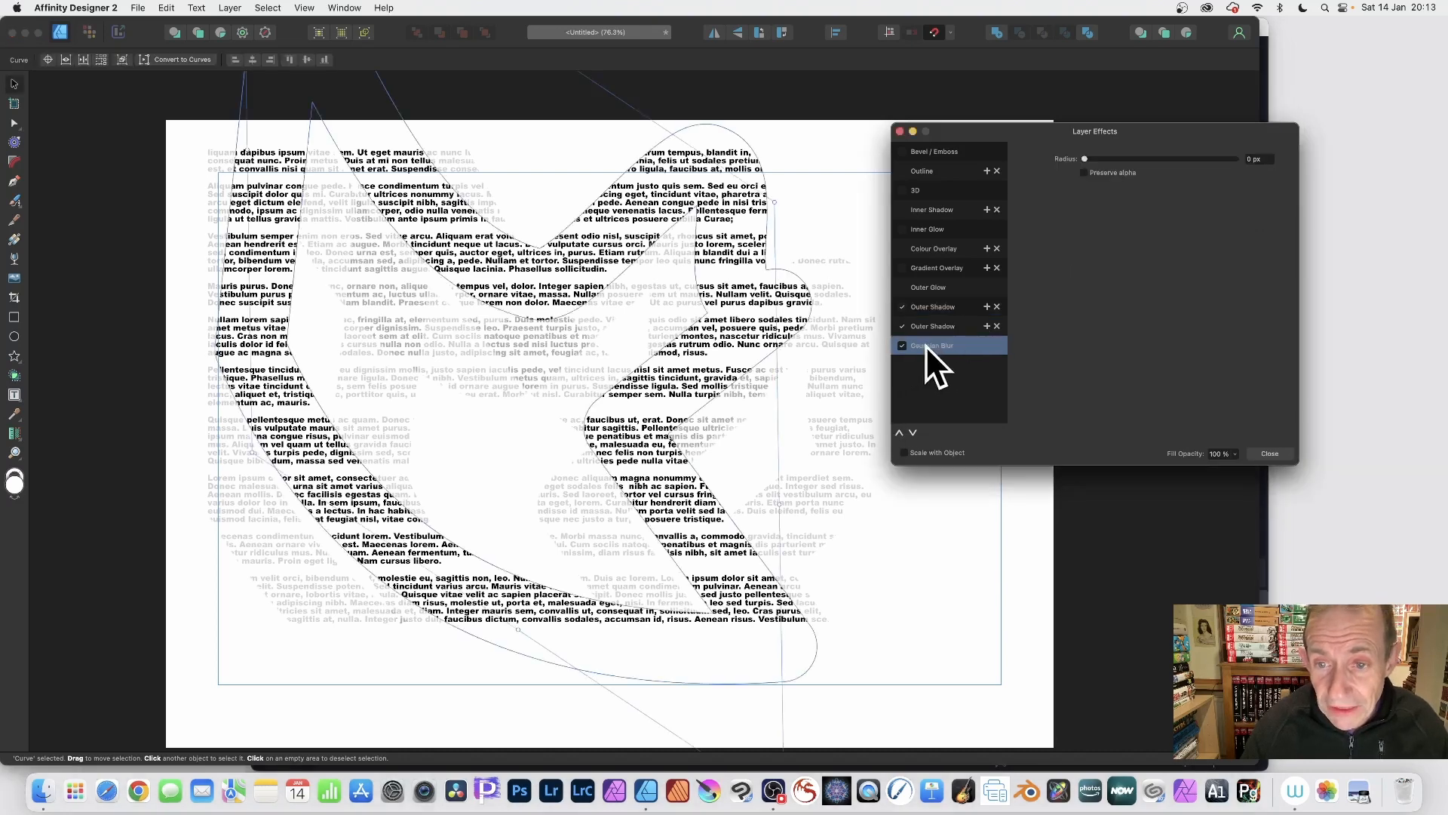
{"action": "left_click_drag", "start_coordinate": [1086, 159], "coordinate": [1180, 167]}
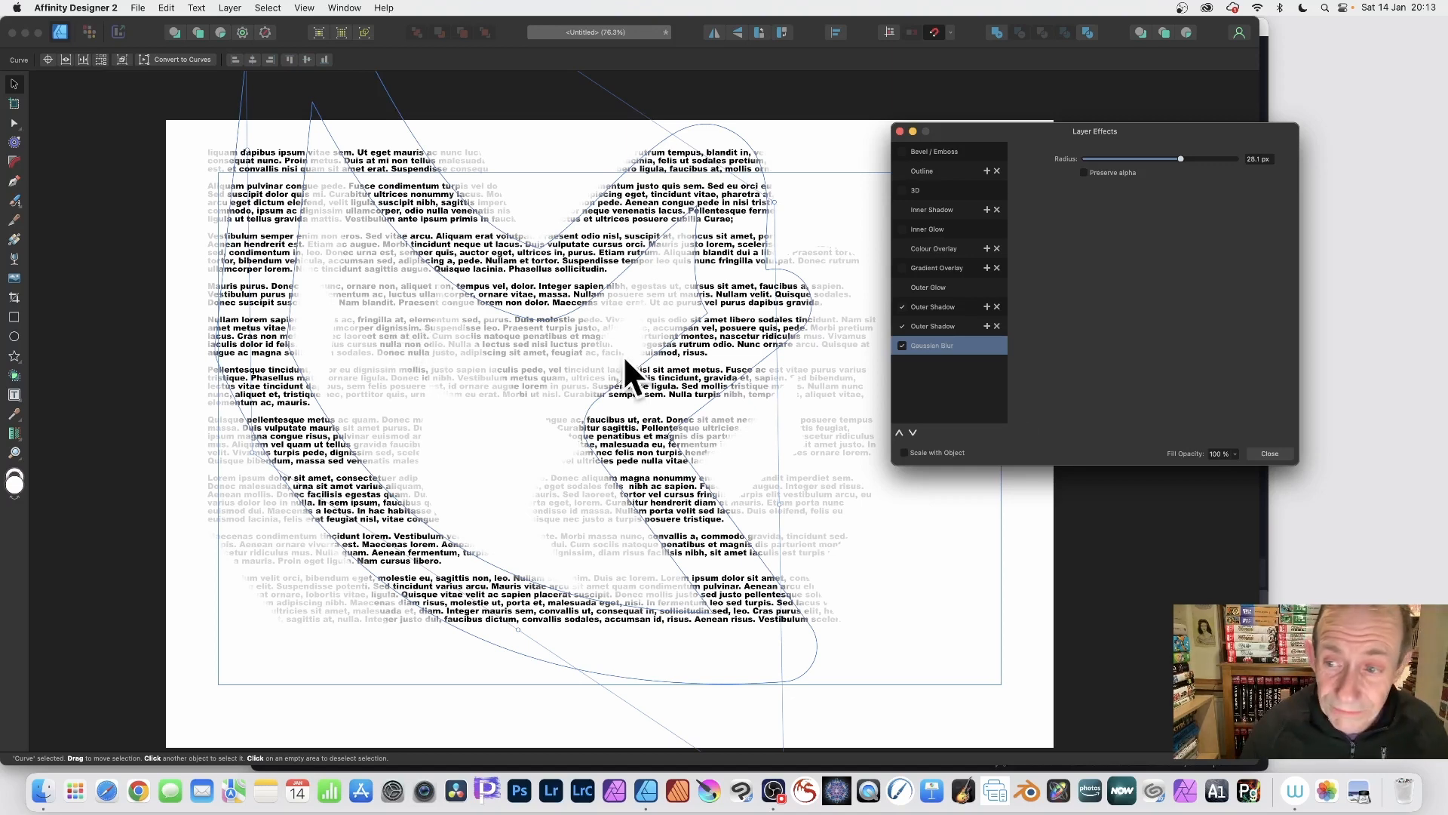
{"action": "left_click", "coordinate": [1267, 453]}
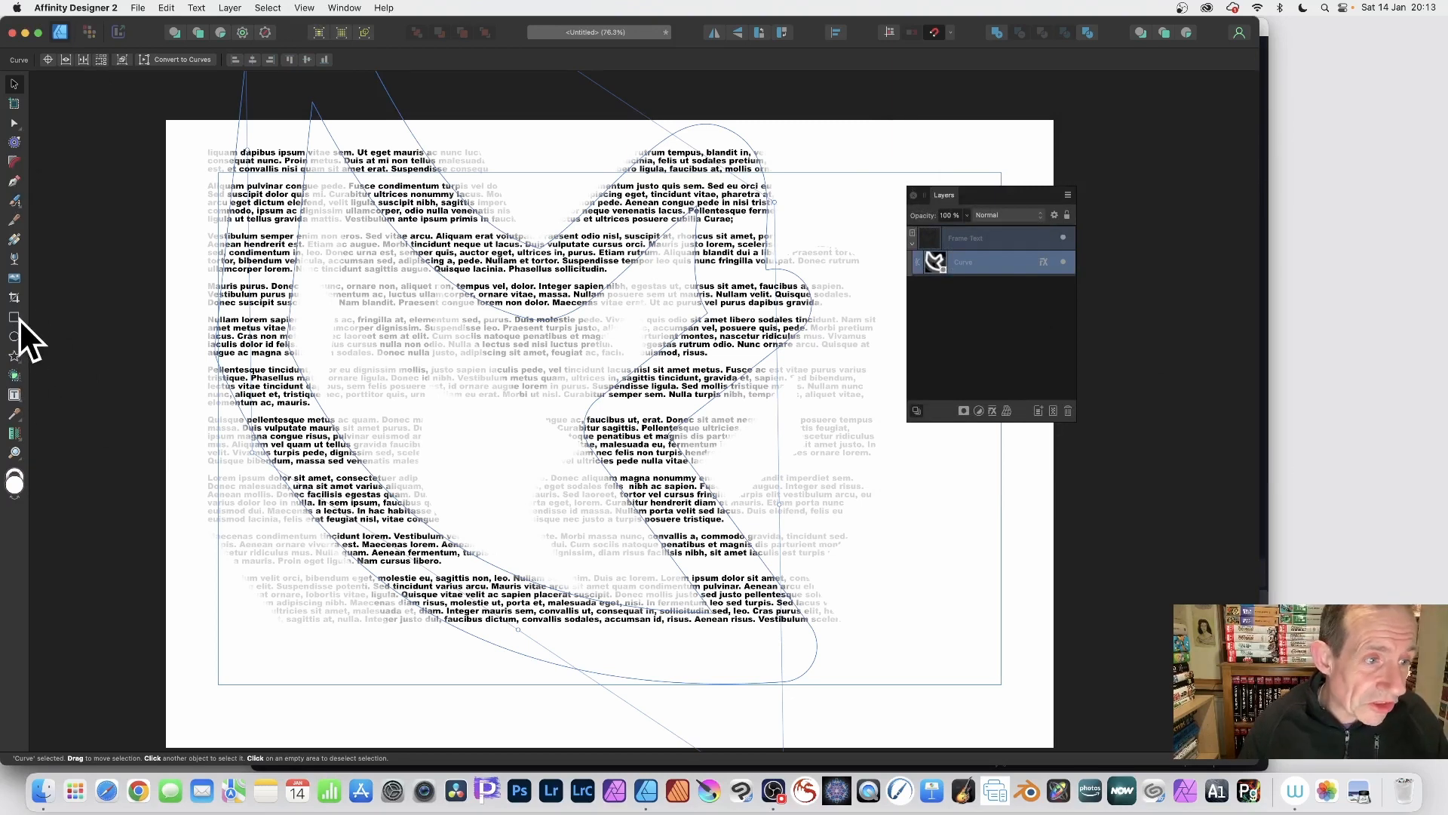
Move the crop curve lower over the frame text with the Vector Crop tool and shorten it from its upper edge.
{"action": "left_click", "coordinate": [15, 298]}
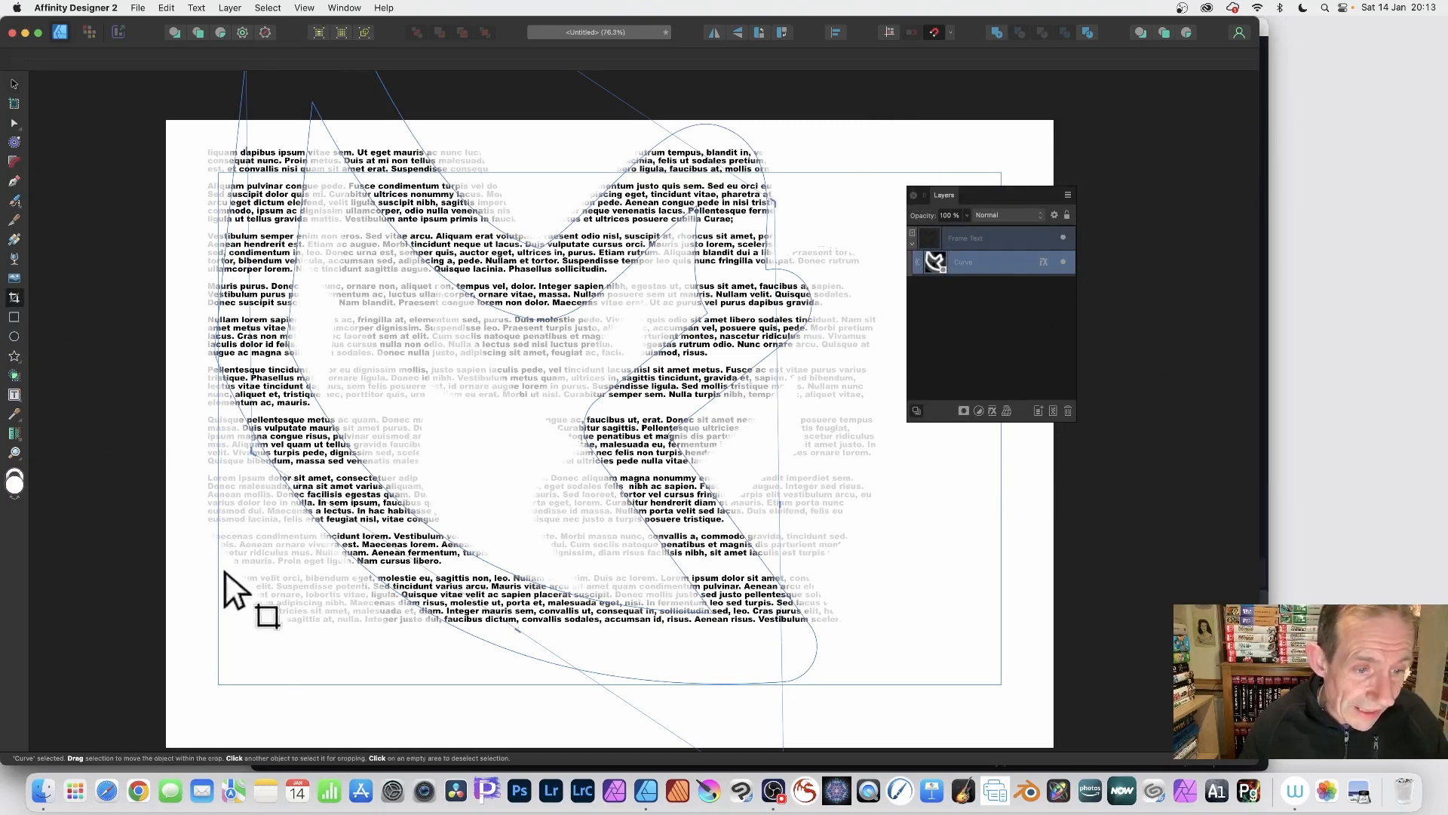
{"action": "left_click_drag", "start_coordinate": [281, 354], "coordinate": [298, 468]}
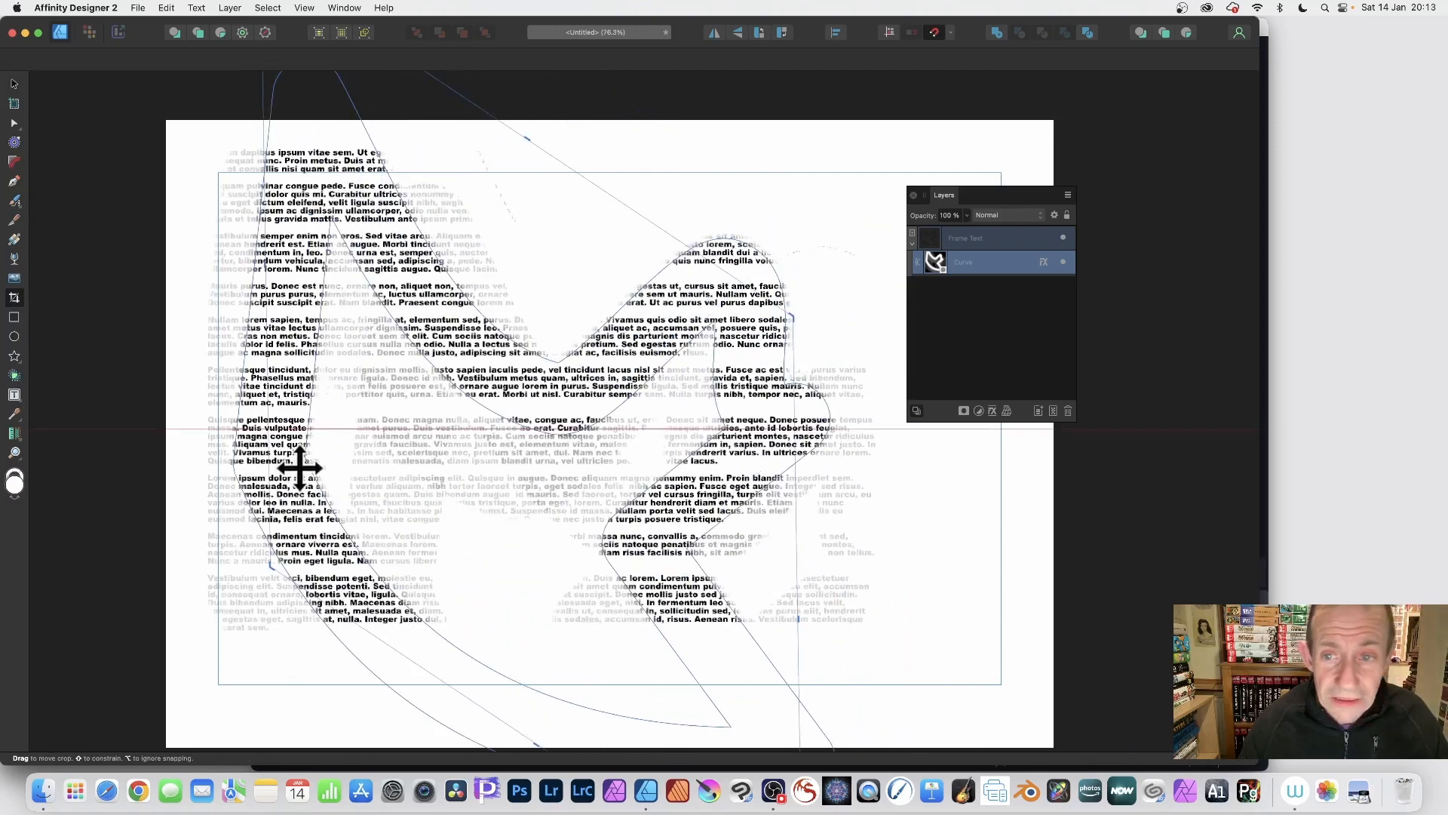
{"action": "left_click", "coordinate": [971, 236]}
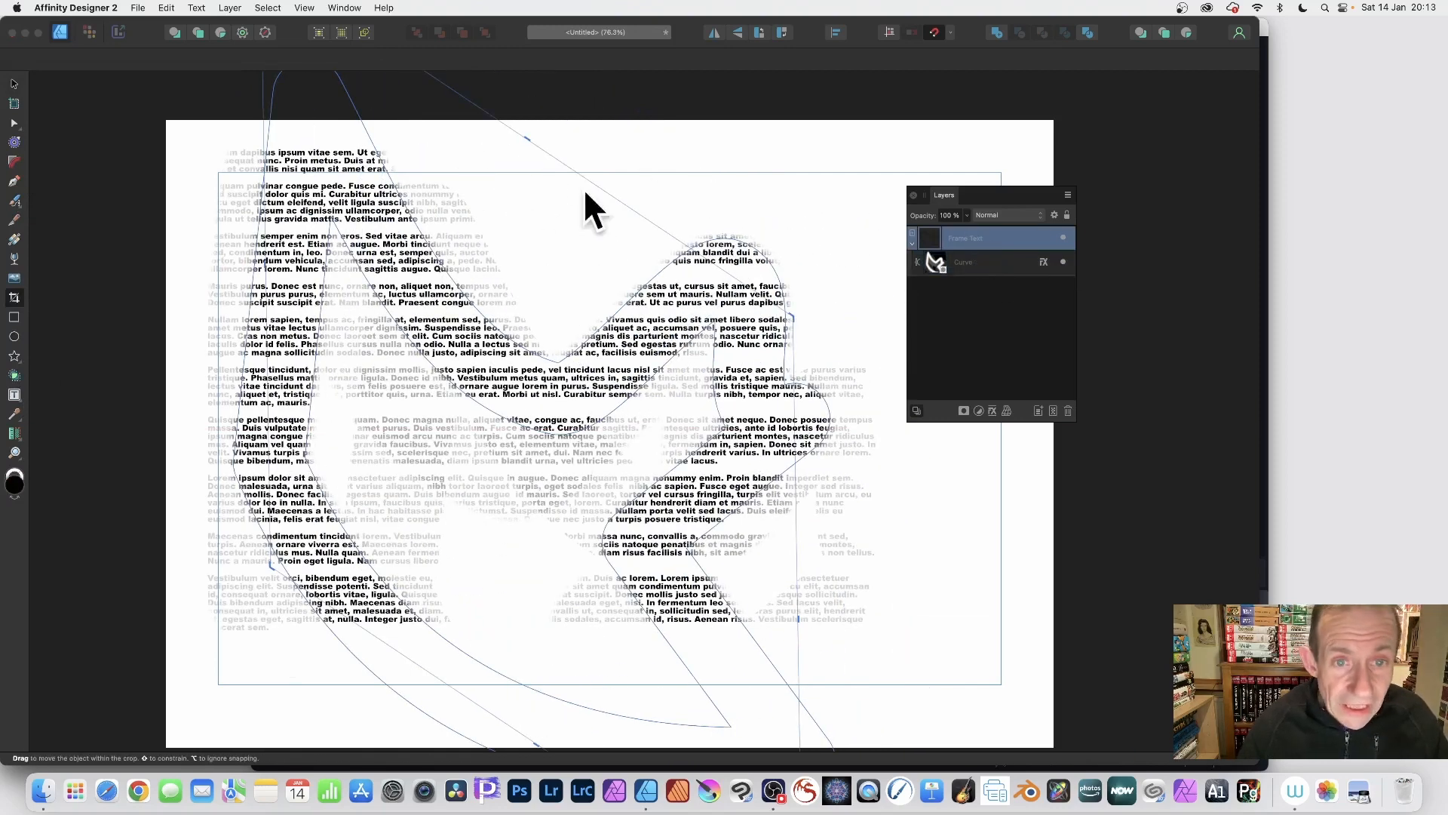
{"action": "left_click_drag", "start_coordinate": [526, 137], "coordinate": [491, 181]}
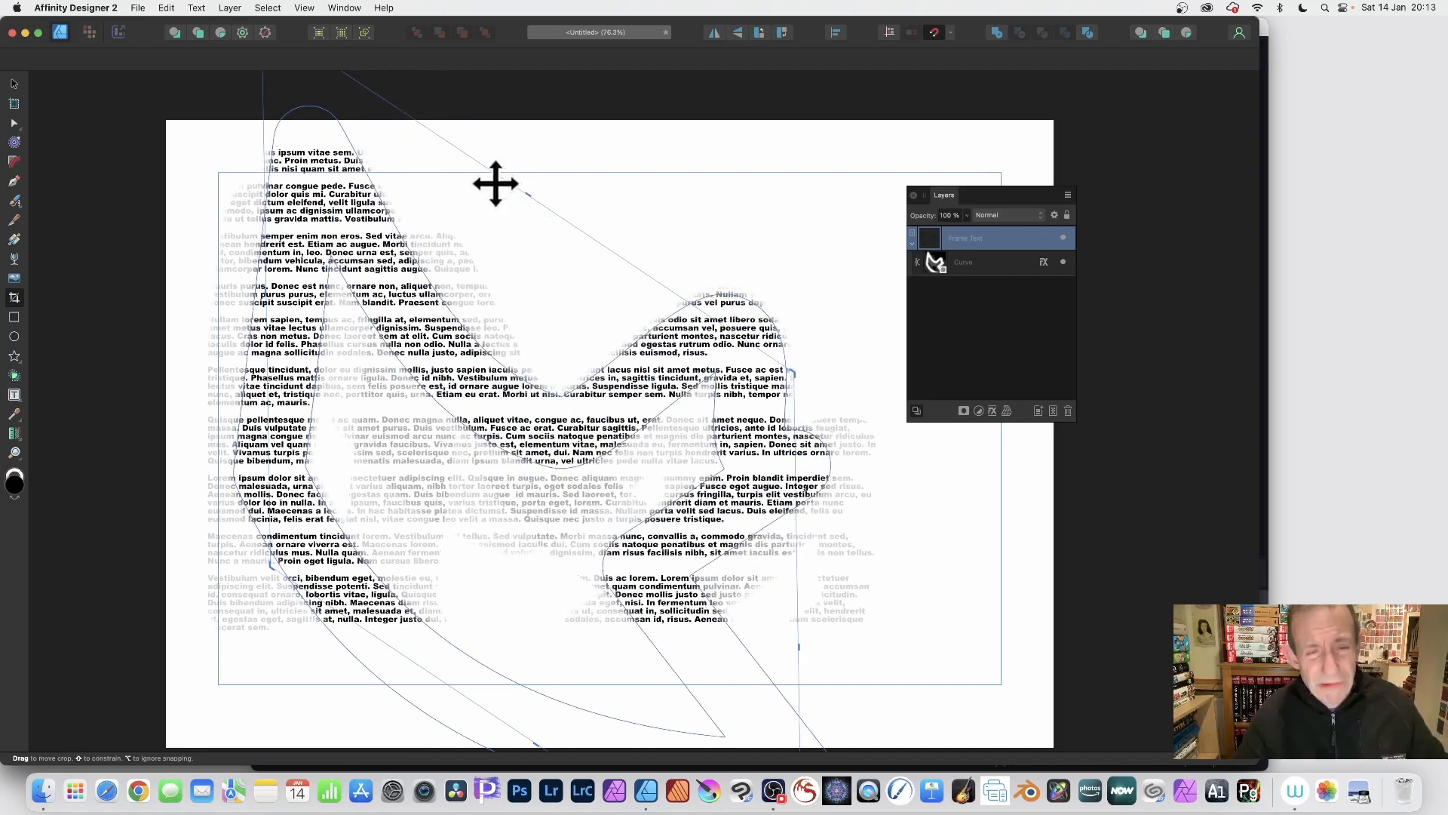